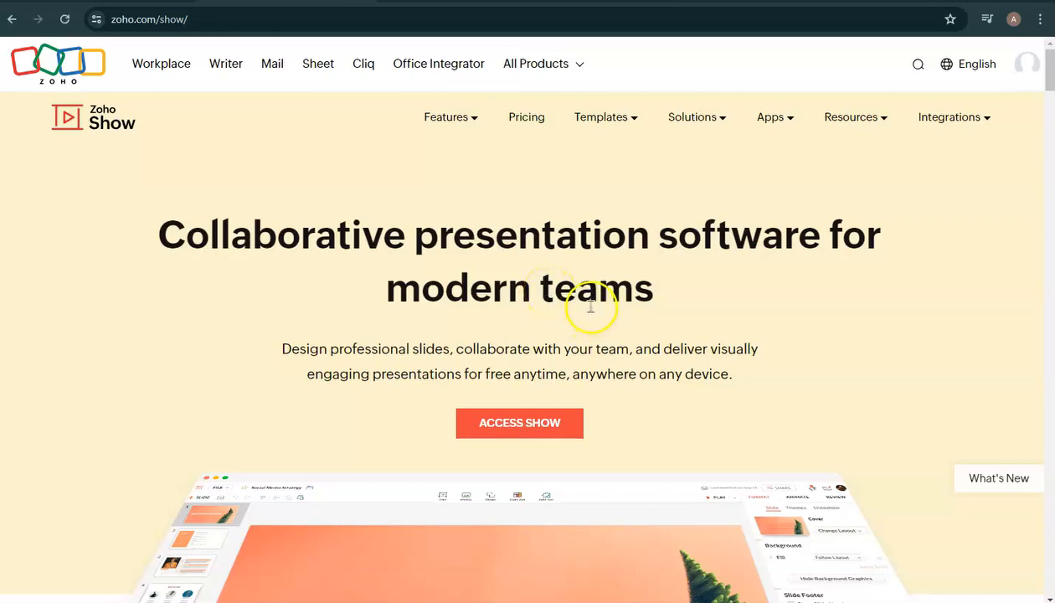
Step: Open the Zoho Show application from its product page
{"action": "scroll", "coordinate": [595, 313], "scroll_direction": "down", "scroll_amount": 1}
{"action": "scroll", "coordinate": [366, 247], "scroll_direction": "up", "scroll_amount": 1}
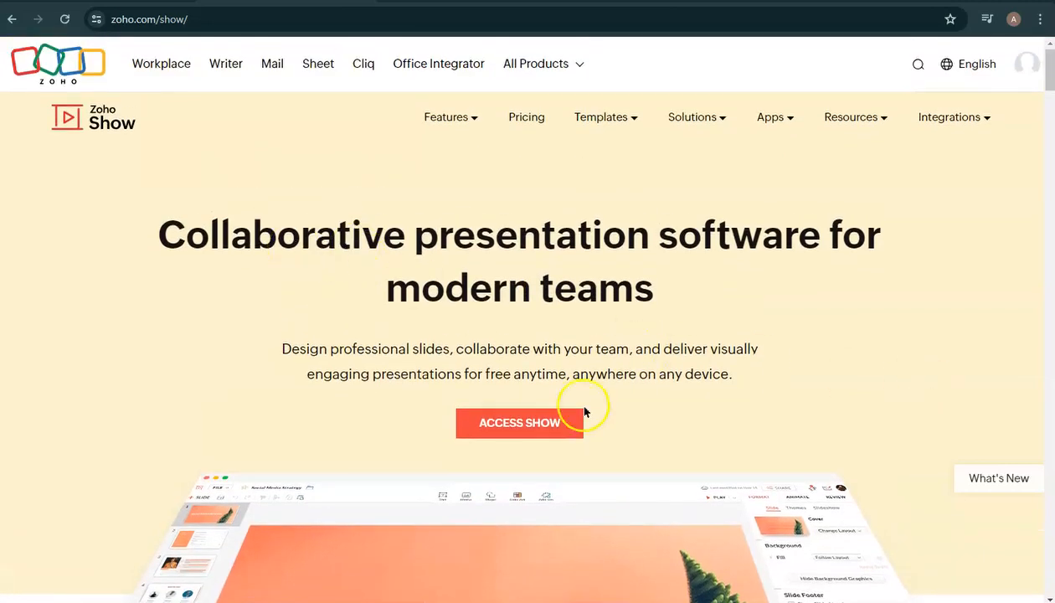
{"action": "scroll", "coordinate": [620, 395], "scroll_direction": "down", "scroll_amount": 1}
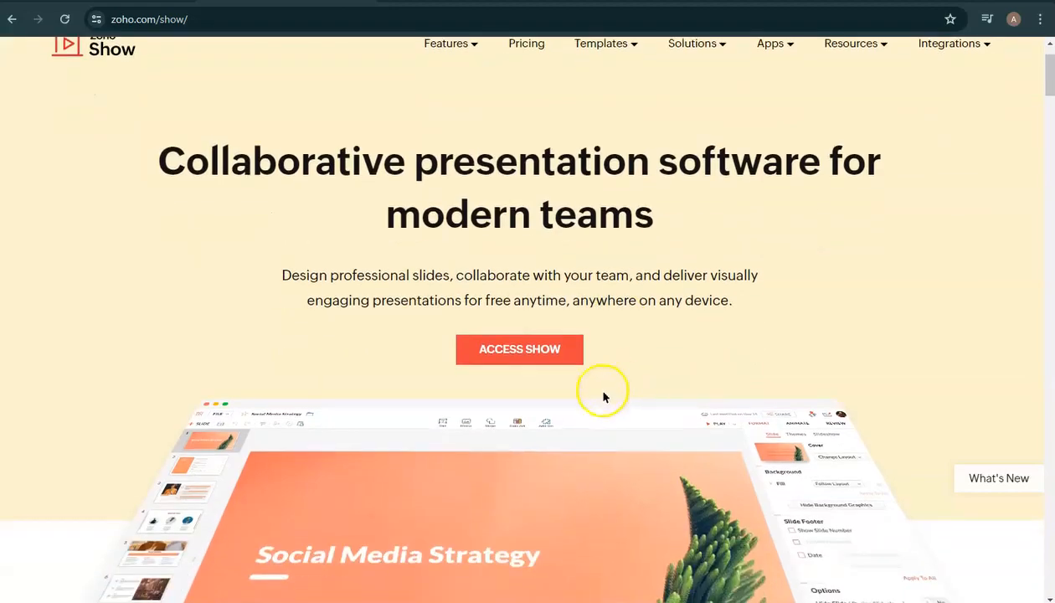
{"action": "left_click", "coordinate": [536, 359]}
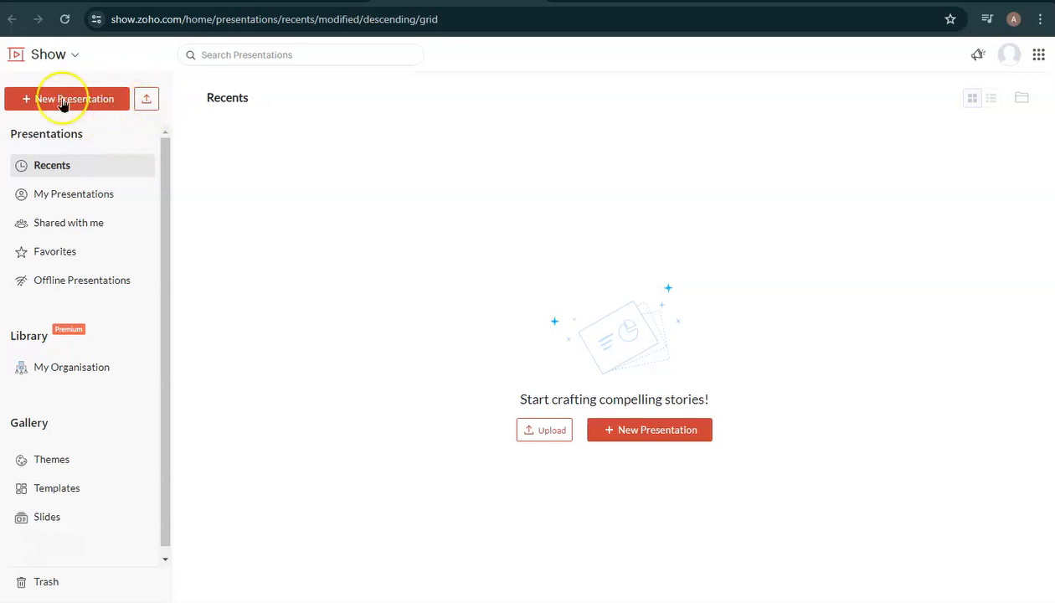
Step: Open the presentation import dialog to check its supported file formats and size limit, and close it without uploading
{"action": "left_click", "coordinate": [147, 101]}
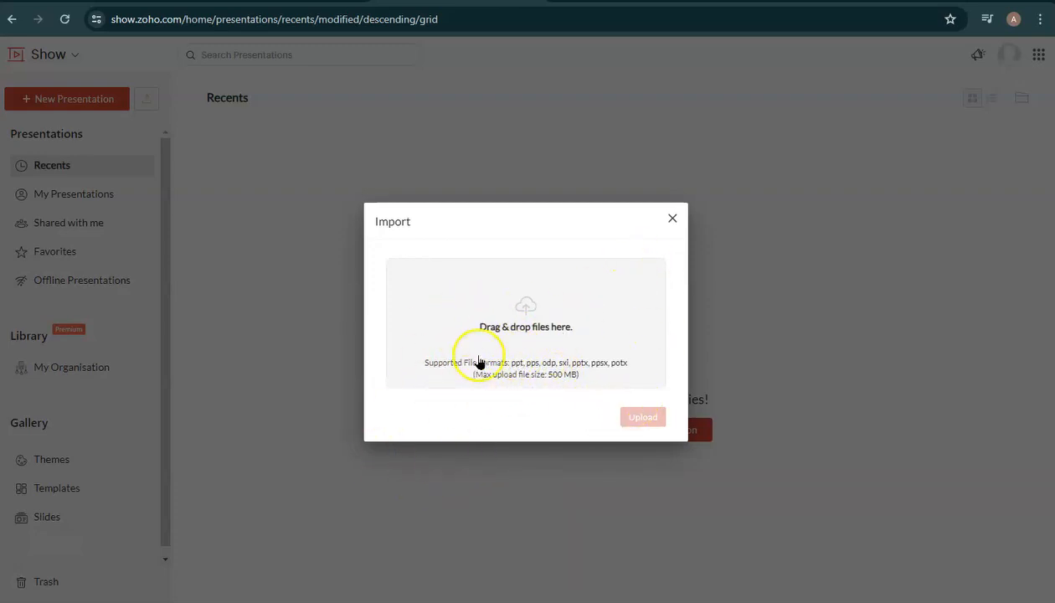
{"action": "left_click", "coordinate": [672, 219]}
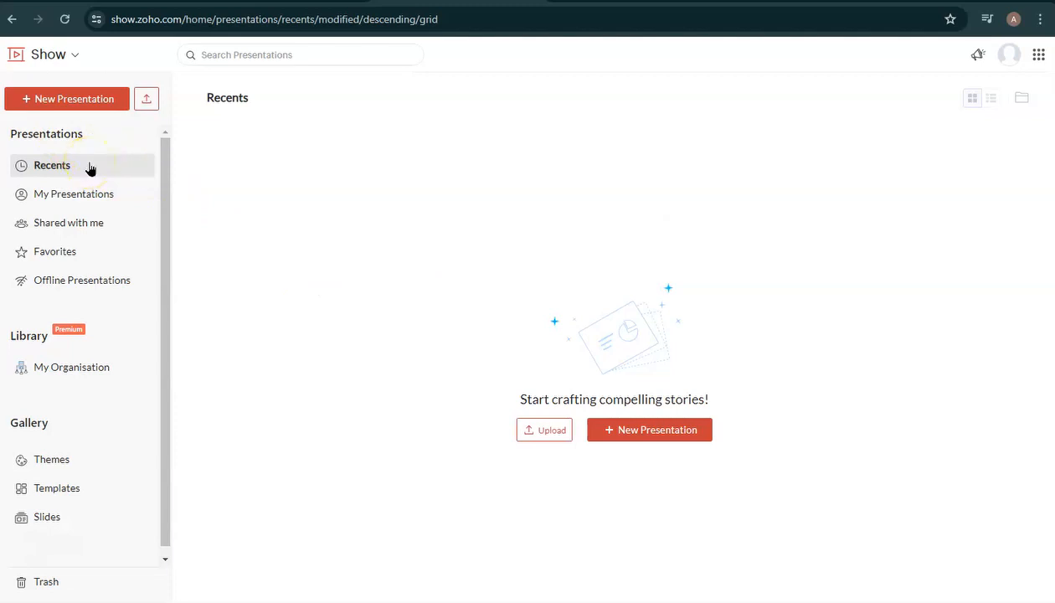
Step: Look through the Recents, My Presentations, Shared with me, Favorites and Offline Presentations lists
{"action": "left_click", "coordinate": [89, 168]}
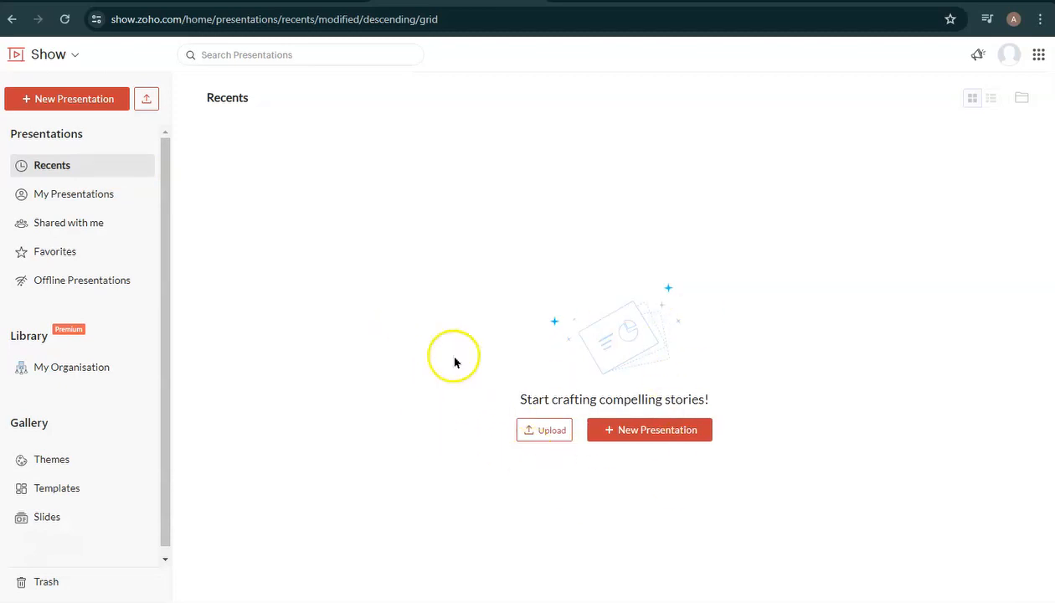
{"action": "left_click", "coordinate": [99, 194]}
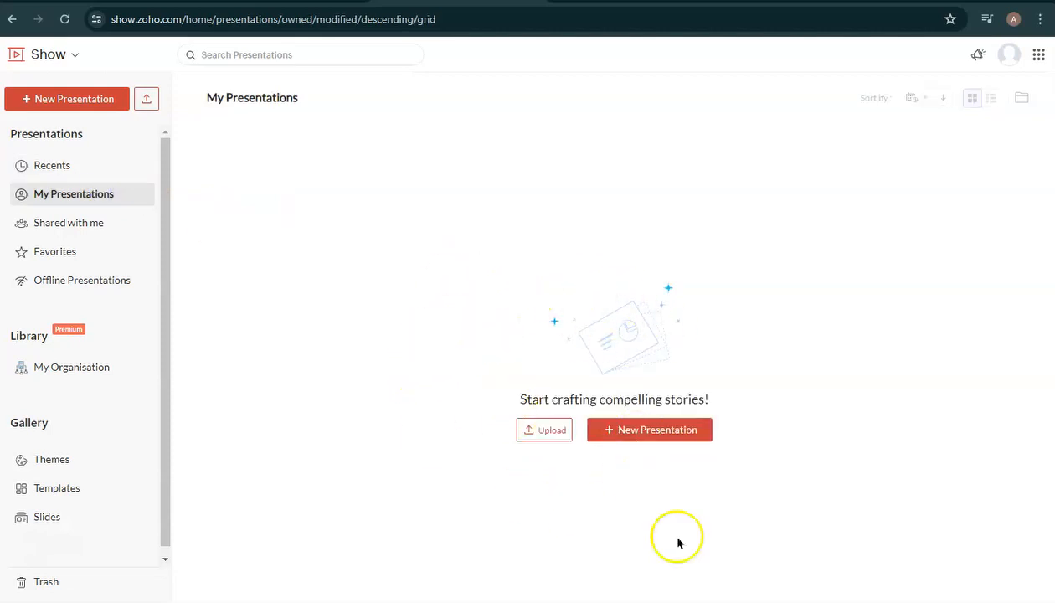
{"action": "left_click", "coordinate": [97, 224]}
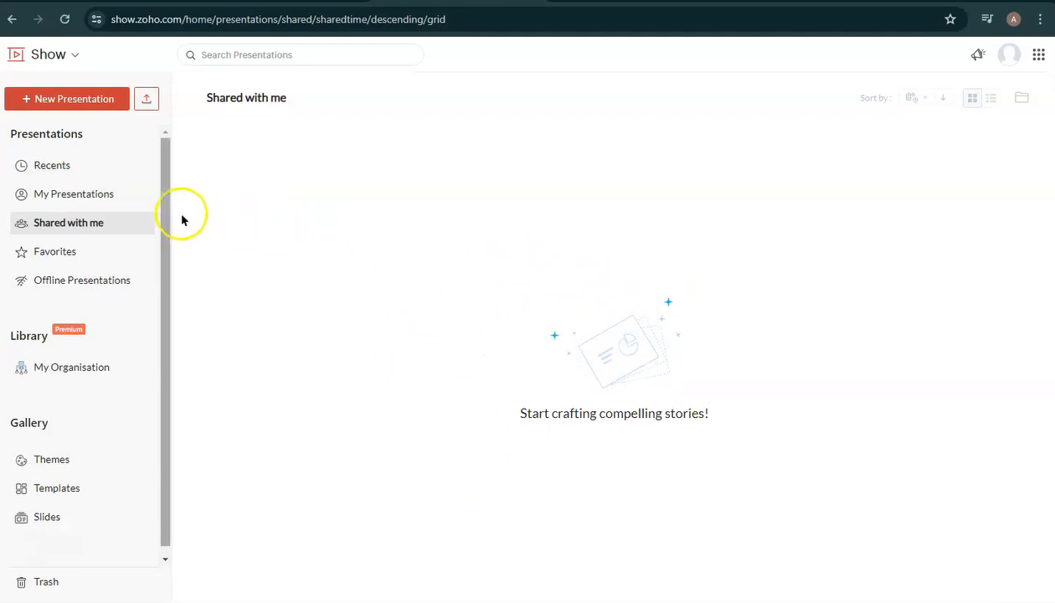
{"action": "left_click", "coordinate": [86, 255]}
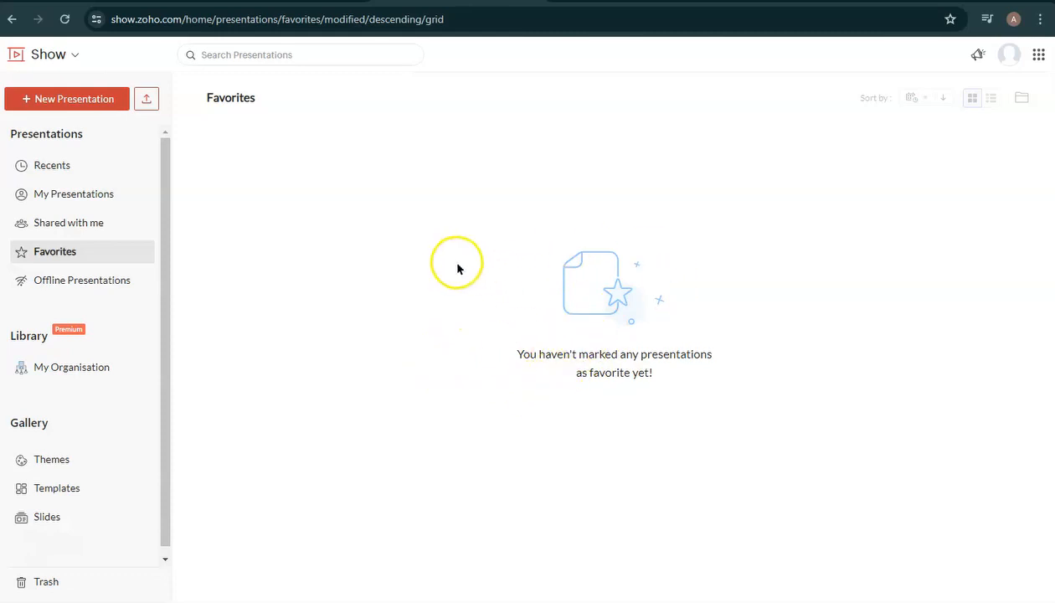
{"action": "left_click", "coordinate": [110, 276]}
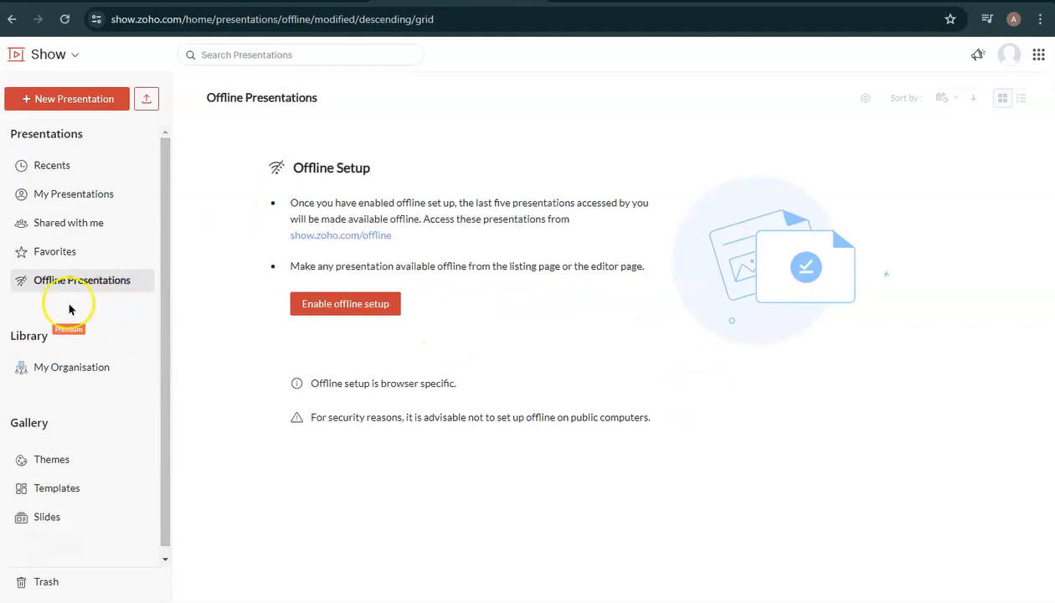
Step: Open the Themes gallery and examine the available wide (16:9) presentation themes
{"action": "scroll", "coordinate": [57, 310], "scroll_direction": "down", "scroll_amount": 1}
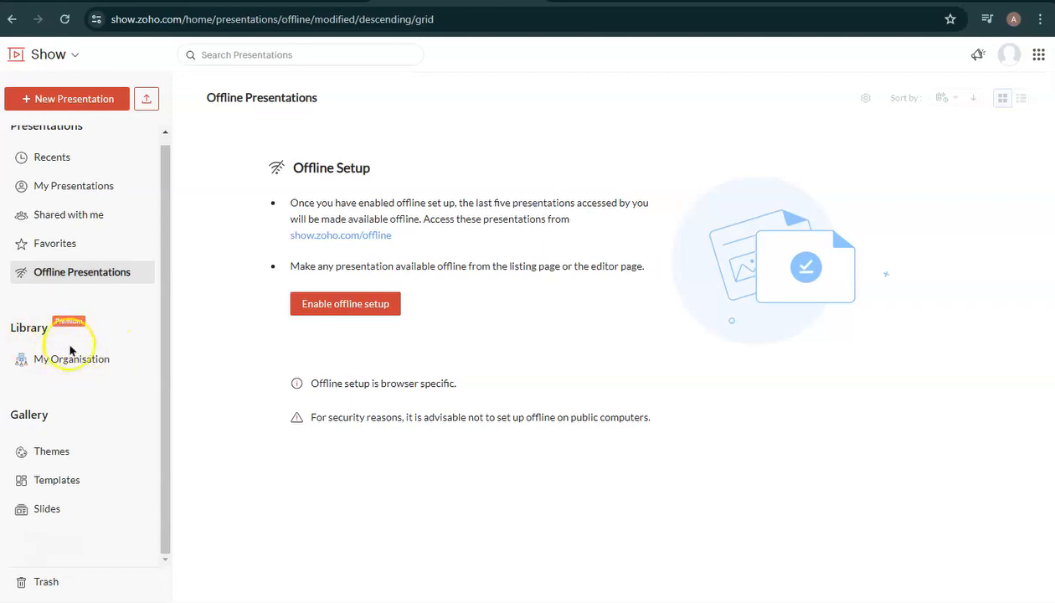
{"action": "left_click", "coordinate": [70, 457]}
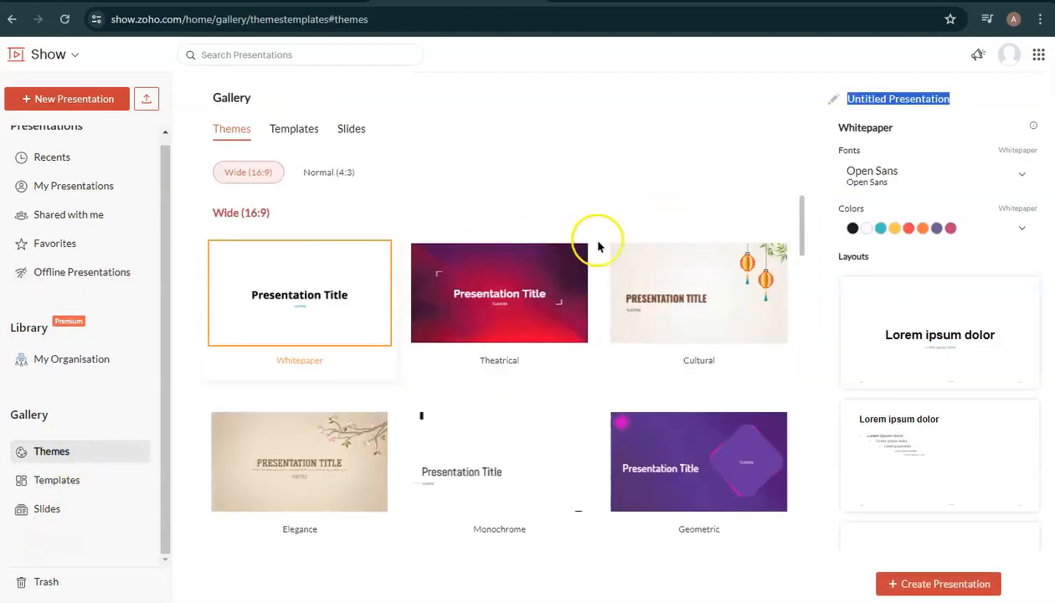
{"action": "scroll", "coordinate": [667, 365], "scroll_direction": "down", "scroll_amount": 3}
{"action": "scroll", "coordinate": [636, 377], "scroll_direction": "down", "scroll_amount": 1}
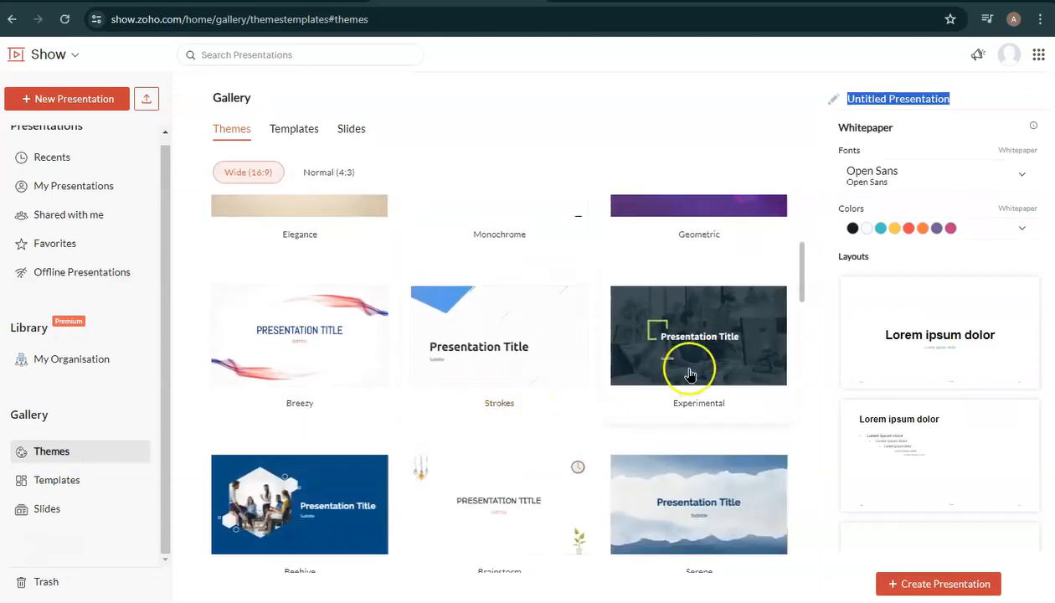
{"action": "scroll", "coordinate": [560, 372], "scroll_direction": "down", "scroll_amount": 5}
{"action": "scroll", "coordinate": [536, 364], "scroll_direction": "down", "scroll_amount": 1}
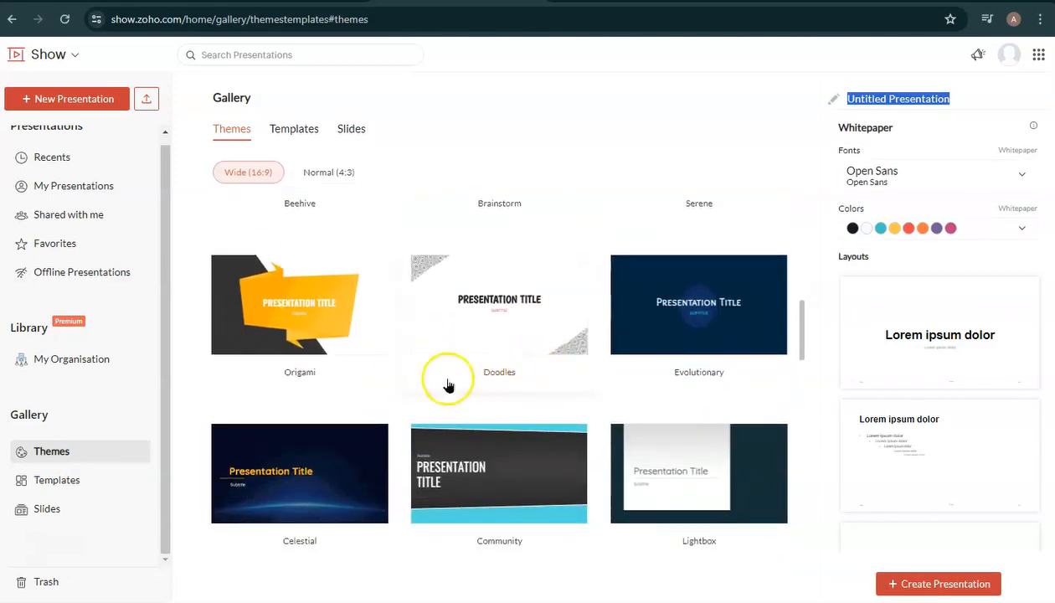
{"action": "scroll", "coordinate": [494, 413], "scroll_direction": "down", "scroll_amount": 2}
{"action": "scroll", "coordinate": [444, 381], "scroll_direction": "down", "scroll_amount": 2}
{"action": "scroll", "coordinate": [473, 370], "scroll_direction": "up", "scroll_amount": 6}
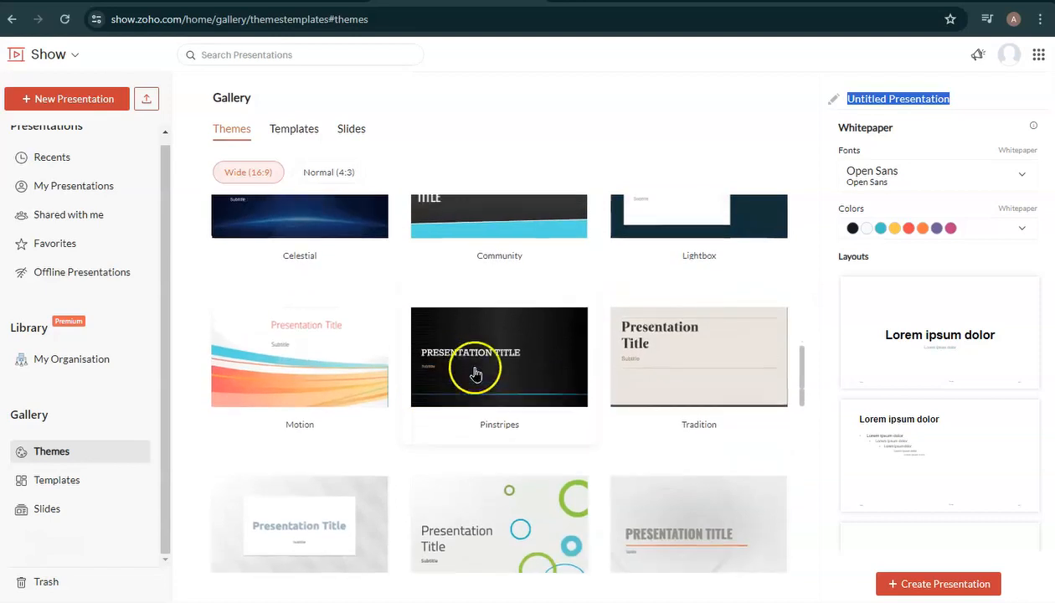
{"action": "scroll", "coordinate": [540, 364], "scroll_direction": "up", "scroll_amount": 2}
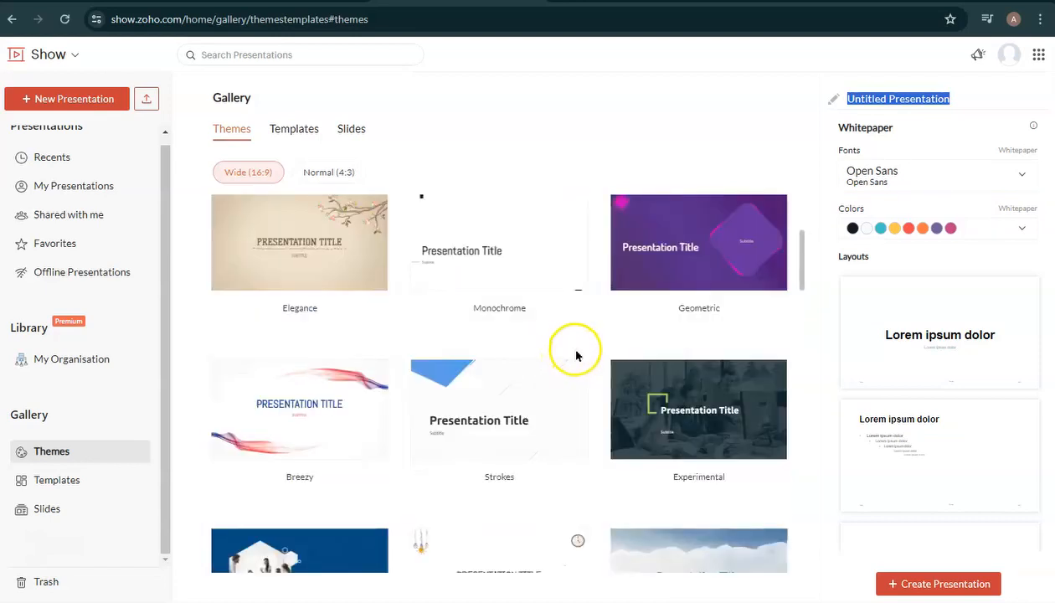
{"action": "scroll", "coordinate": [565, 352], "scroll_direction": "up", "scroll_amount": 2}
{"action": "scroll", "coordinate": [563, 345], "scroll_direction": "up", "scroll_amount": 1}
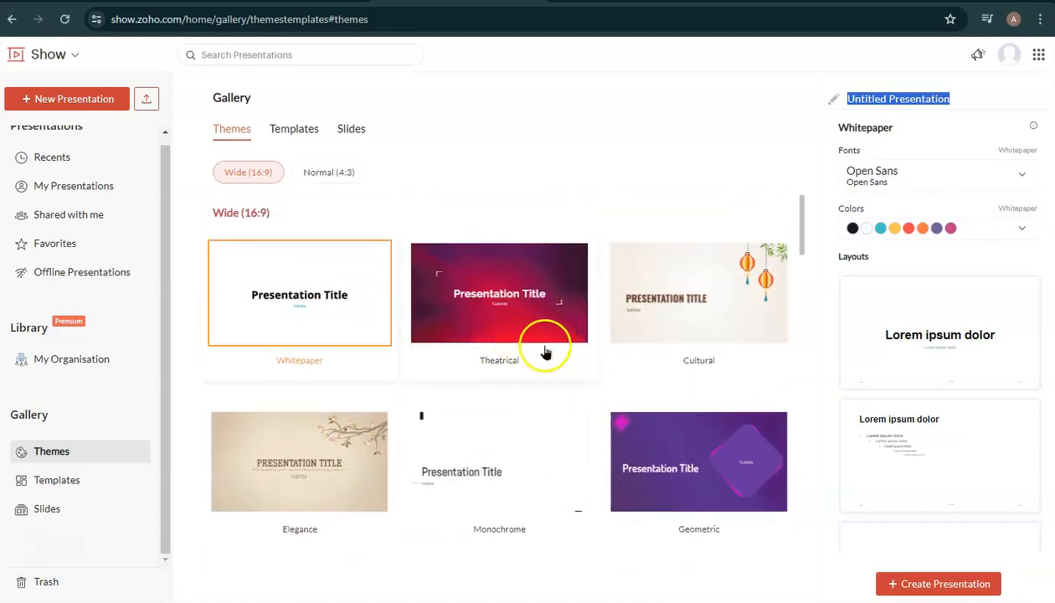
{"action": "scroll", "coordinate": [548, 369], "scroll_direction": "down", "scroll_amount": 5}
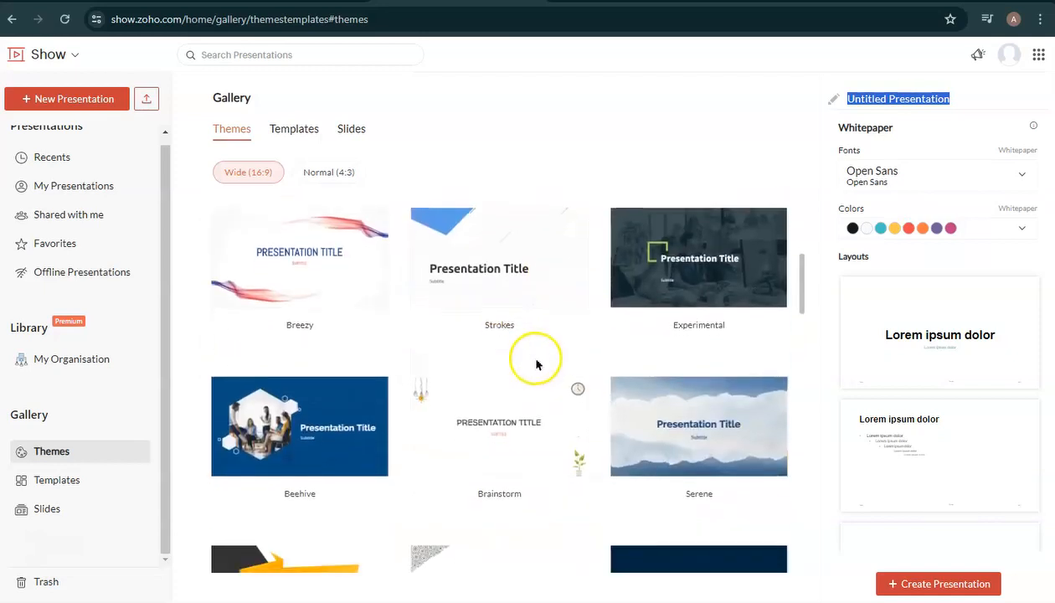
Step: Switch to the Templates gallery and examine the Project Management templates
{"action": "left_click", "coordinate": [295, 130]}
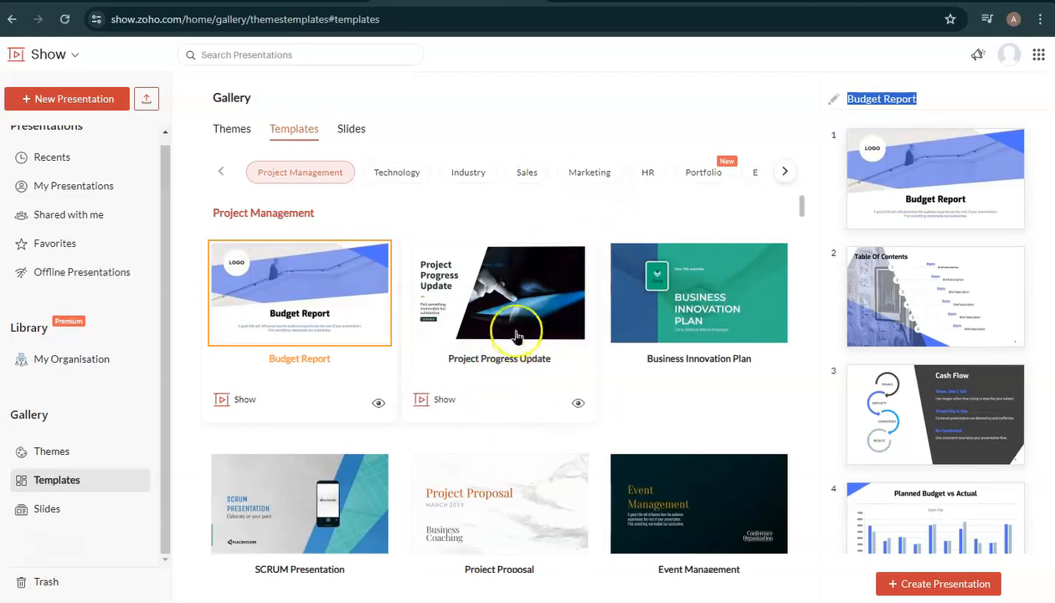
{"action": "scroll", "coordinate": [502, 293], "scroll_direction": "down", "scroll_amount": 3}
{"action": "scroll", "coordinate": [577, 377], "scroll_direction": "up", "scroll_amount": 2}
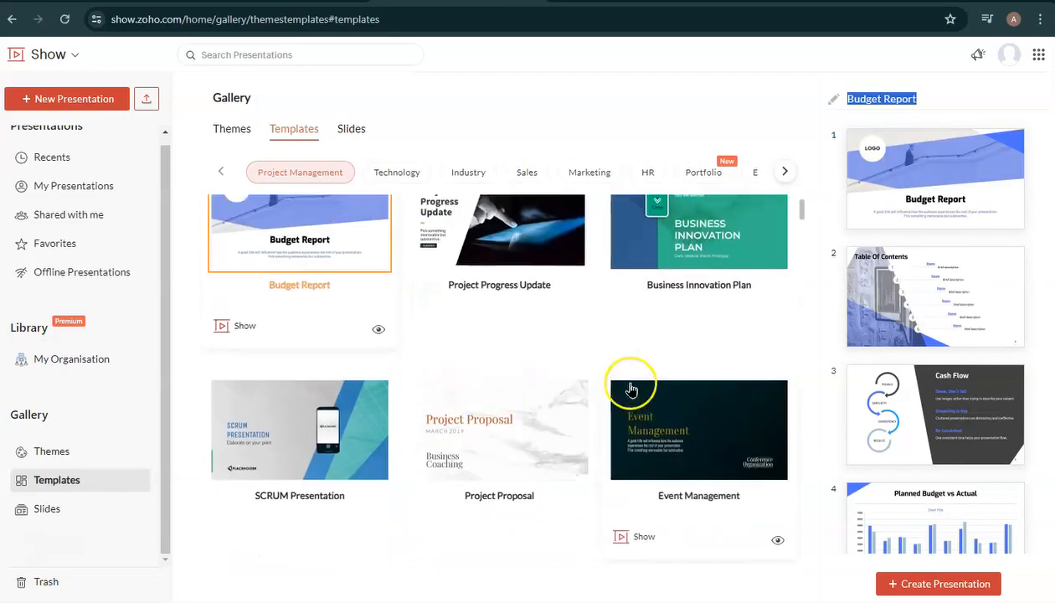
{"action": "scroll", "coordinate": [565, 307], "scroll_direction": "up", "scroll_amount": 1}
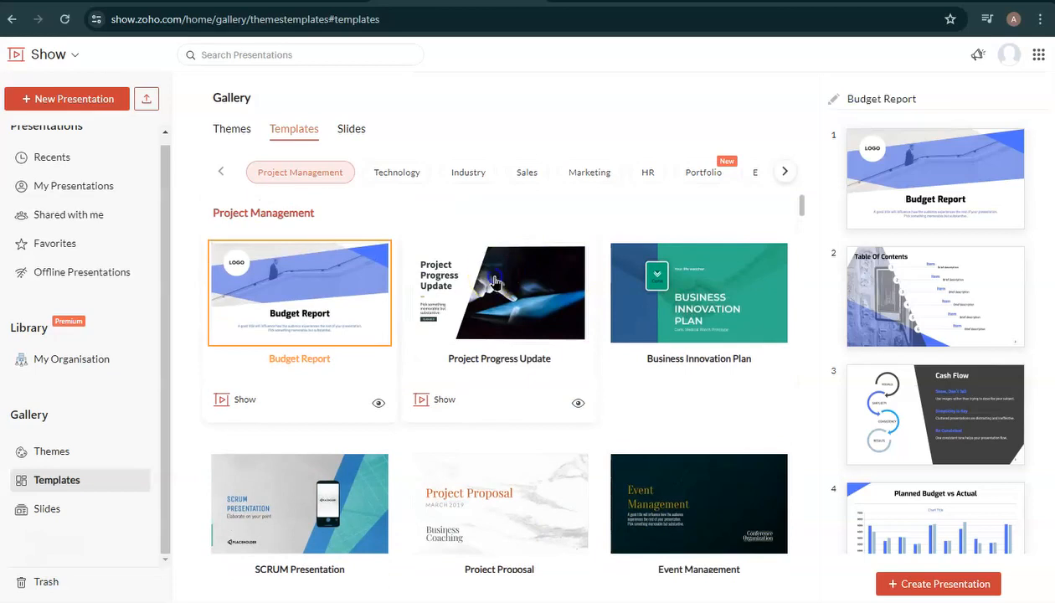
Step: Select the Project Progress Update template and examine its preview slides
{"action": "left_click", "coordinate": [496, 255]}
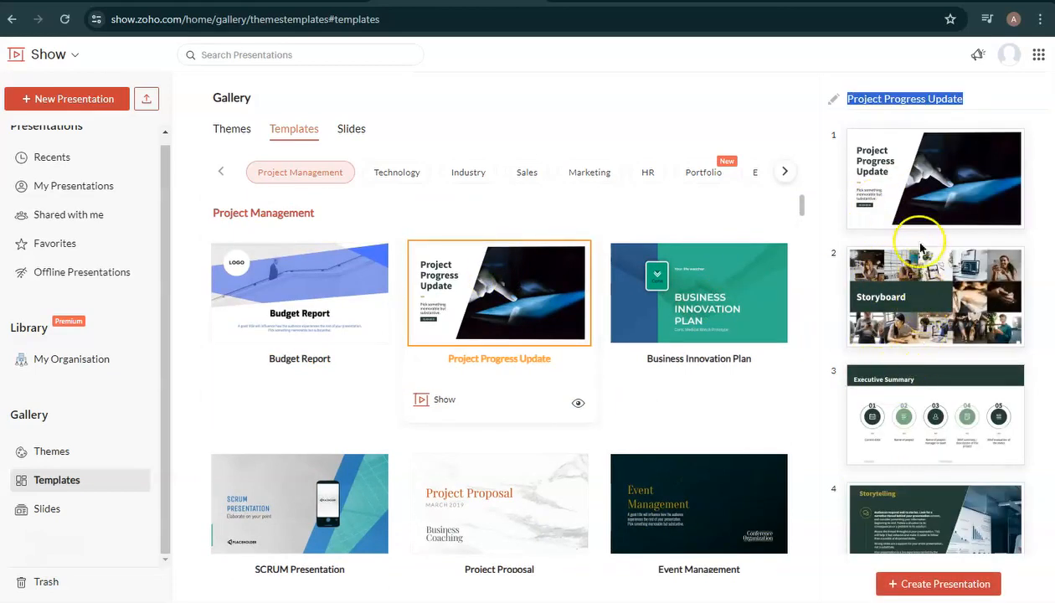
{"action": "scroll", "coordinate": [922, 248], "scroll_direction": "down", "scroll_amount": 1}
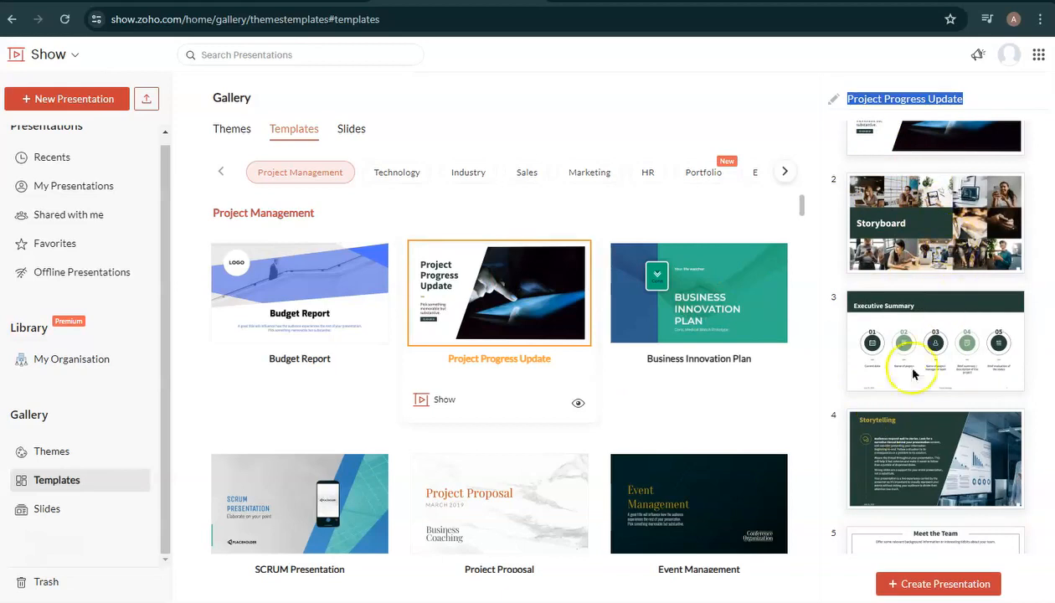
{"action": "scroll", "coordinate": [964, 238], "scroll_direction": "down", "scroll_amount": 3}
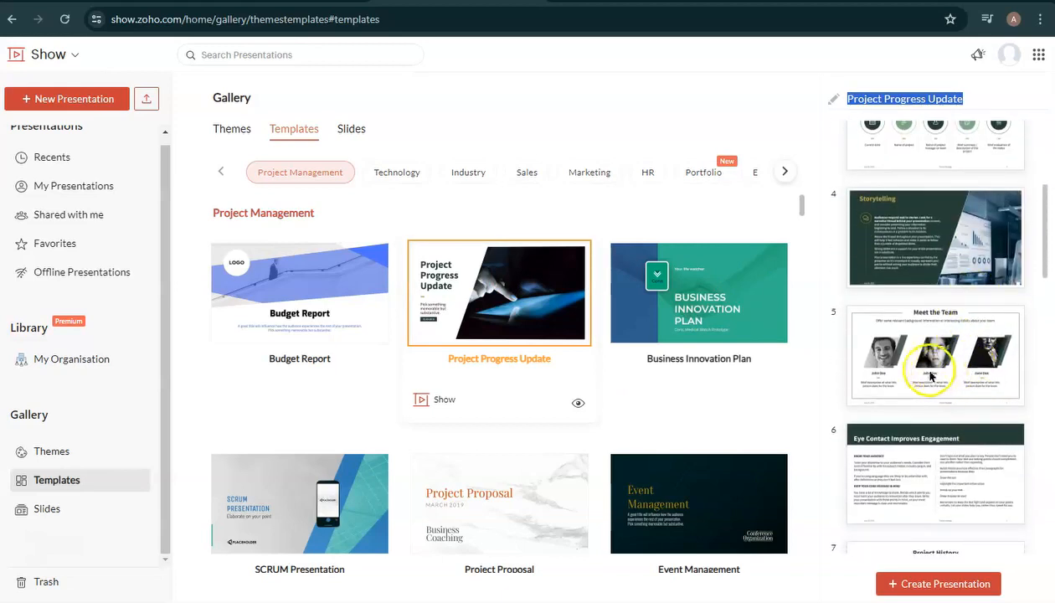
{"action": "scroll", "coordinate": [926, 380], "scroll_direction": "down", "scroll_amount": 4}
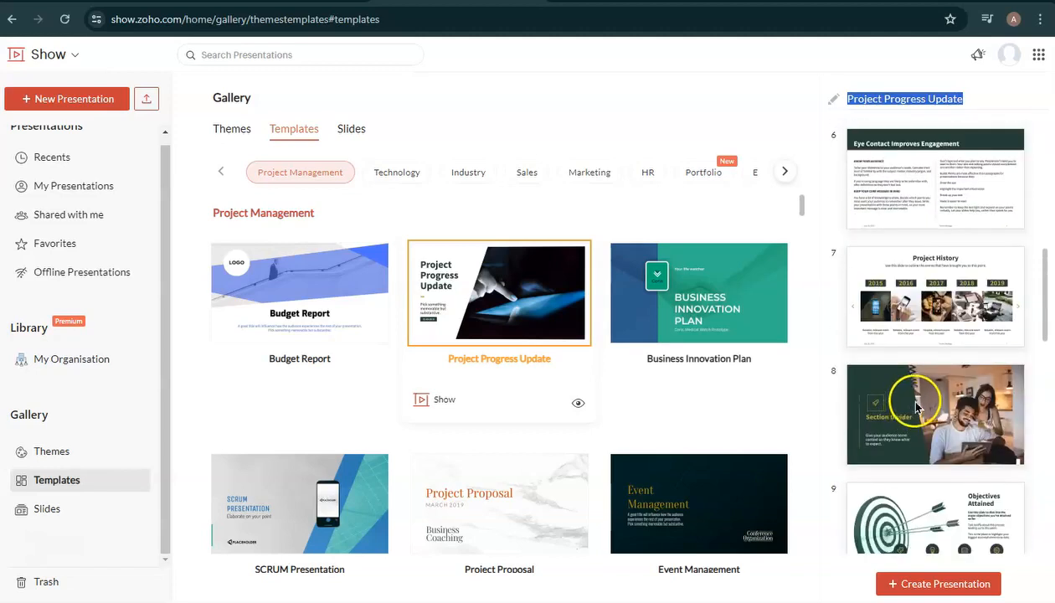
{"action": "scroll", "coordinate": [914, 407], "scroll_direction": "down", "scroll_amount": 2}
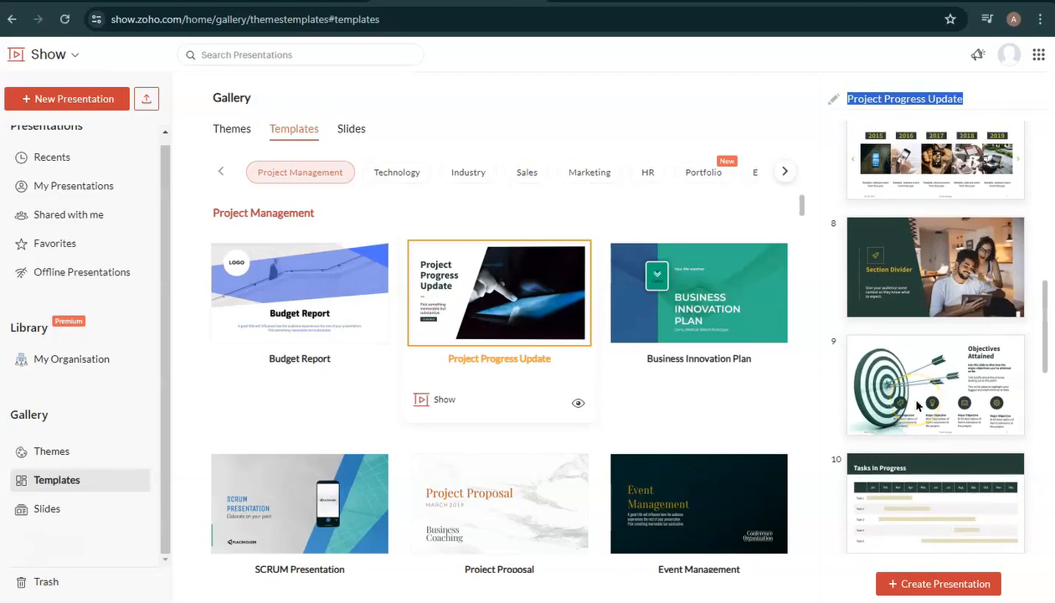
{"action": "scroll", "coordinate": [917, 407], "scroll_direction": "down", "scroll_amount": 3}
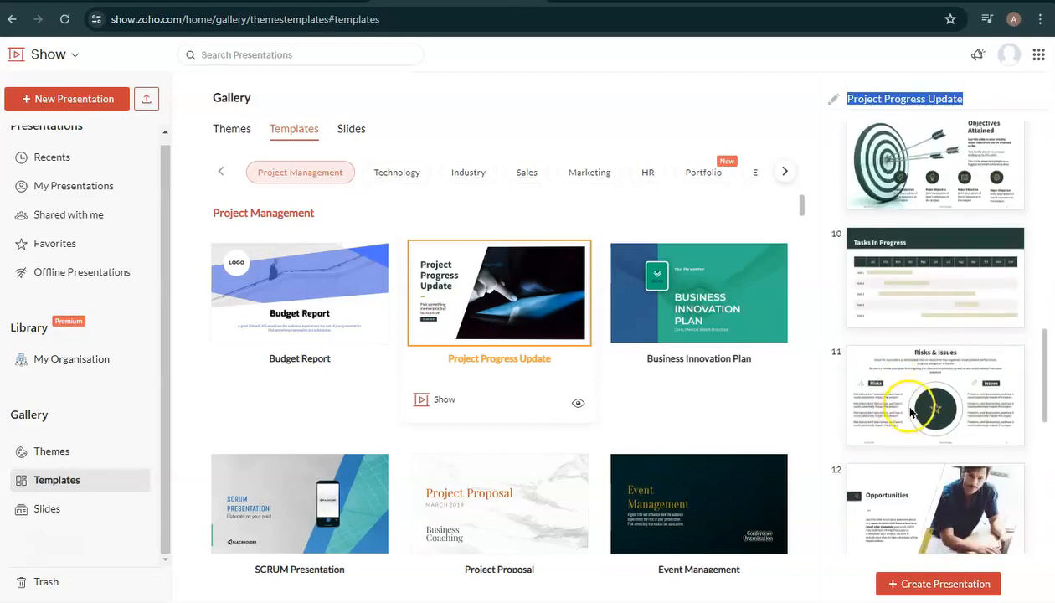
{"action": "scroll", "coordinate": [911, 398], "scroll_direction": "down", "scroll_amount": 4}
{"action": "scroll", "coordinate": [641, 395], "scroll_direction": "down", "scroll_amount": 2}
Step: Examine the templates in the Technology and Industry categories
{"action": "scroll", "coordinate": [644, 353], "scroll_direction": "down", "scroll_amount": 12}
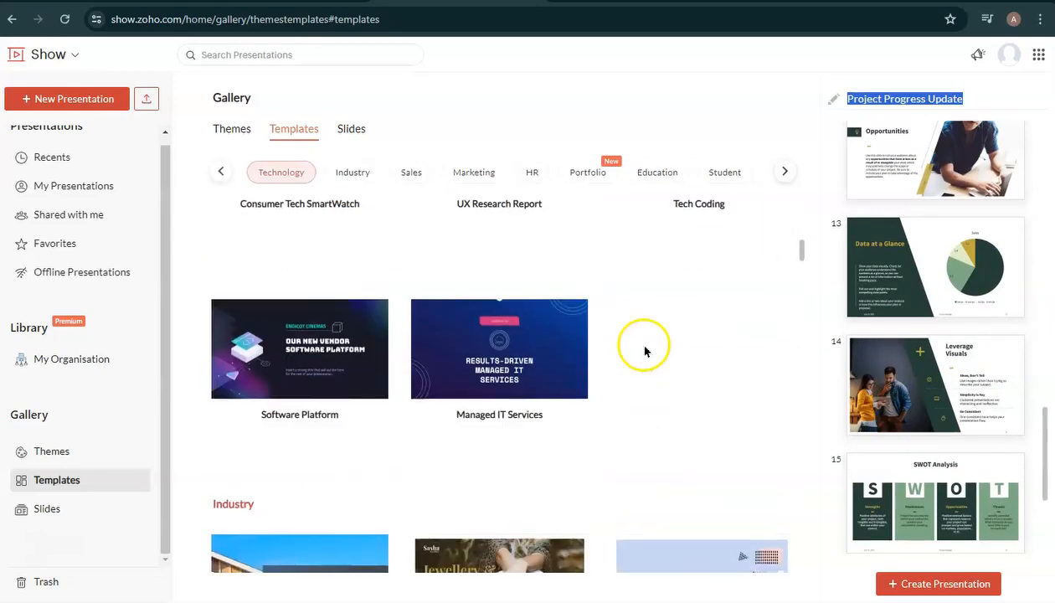
{"action": "scroll", "coordinate": [644, 352], "scroll_direction": "down", "scroll_amount": 4}
{"action": "scroll", "coordinate": [608, 346], "scroll_direction": "down", "scroll_amount": 8}
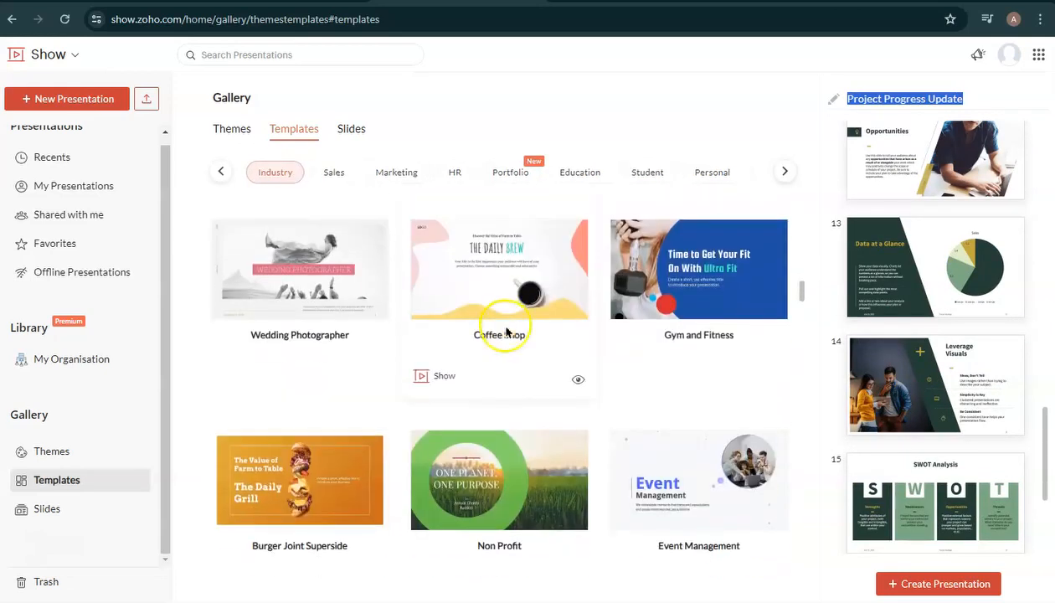
Step: Switch to the Slides gallery and add the dark Motion Designing cover slide with red lettering to the untitled presentation
{"action": "left_click", "coordinate": [352, 130]}
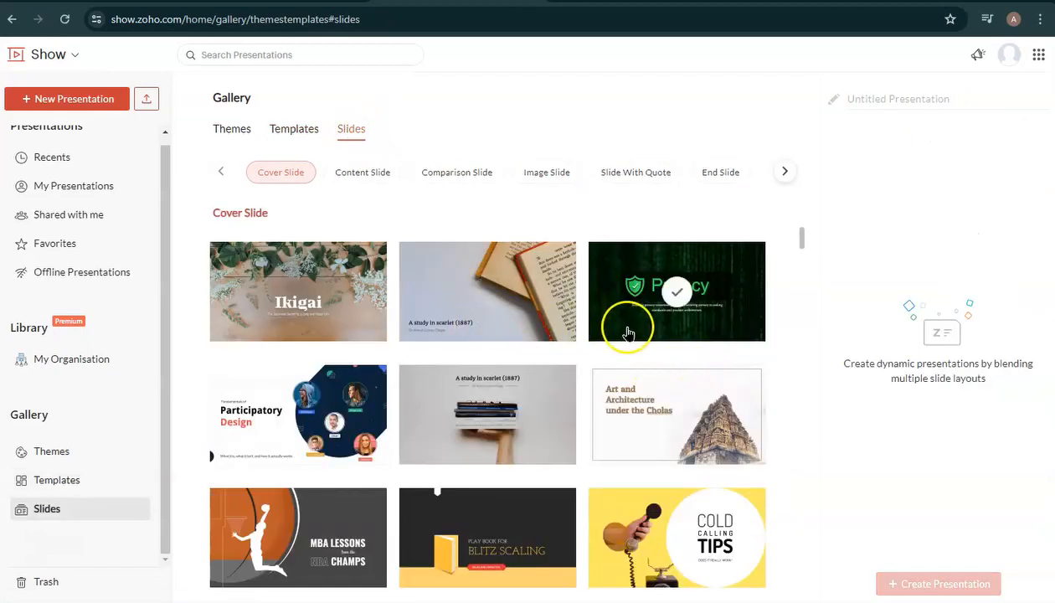
{"action": "scroll", "coordinate": [287, 283], "scroll_direction": "down", "scroll_amount": 1}
{"action": "scroll", "coordinate": [405, 353], "scroll_direction": "up", "scroll_amount": 1}
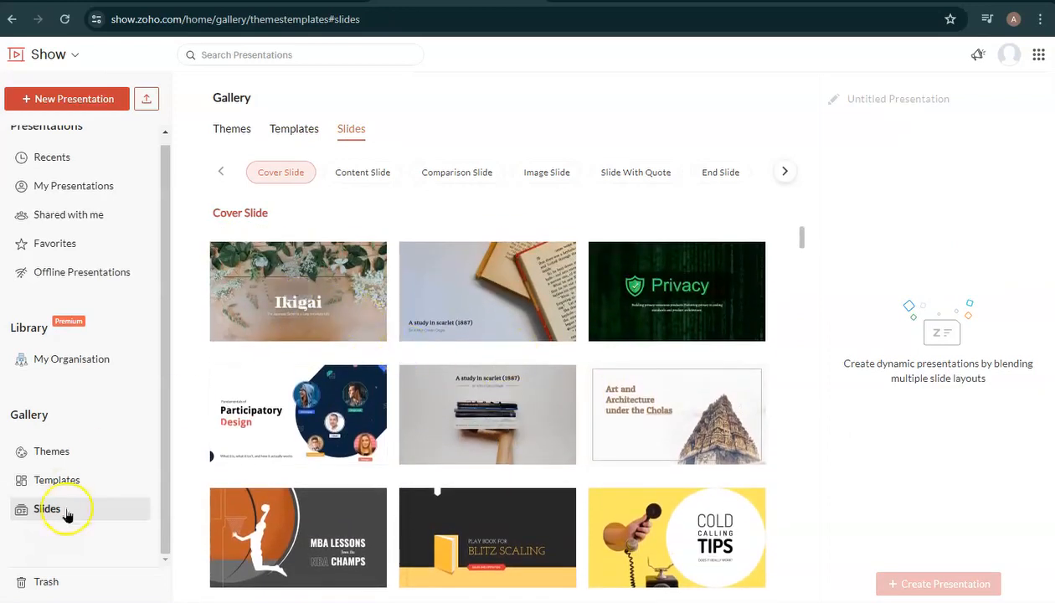
{"action": "scroll", "coordinate": [729, 420], "scroll_direction": "down", "scroll_amount": 3}
{"action": "left_click", "coordinate": [729, 420]}
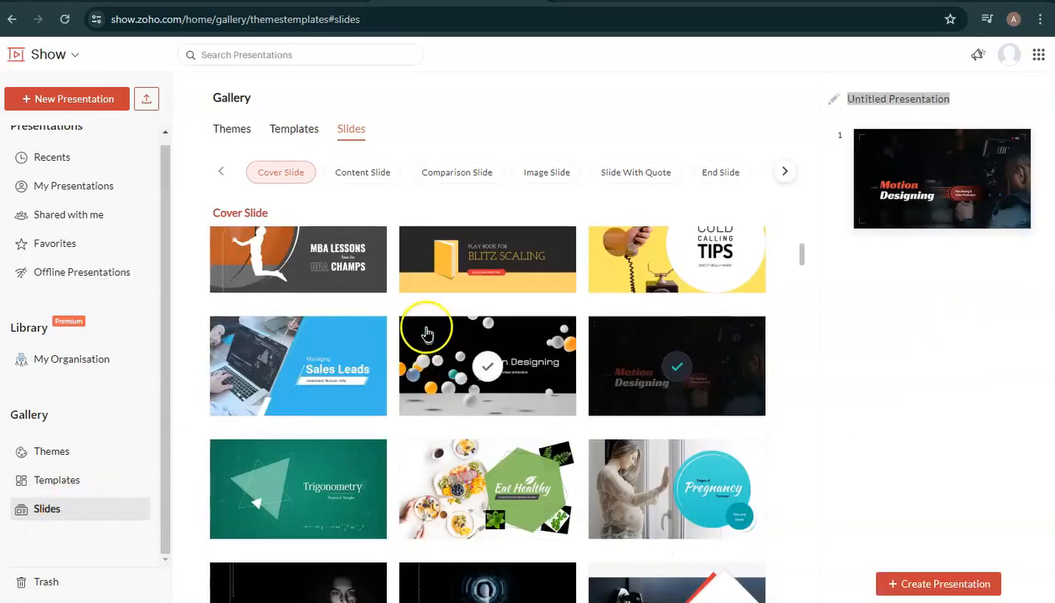
Step: Examine more of the cover slide designs in the Slides gallery
{"action": "scroll", "coordinate": [431, 327], "scroll_direction": "down", "scroll_amount": 1}
{"action": "scroll", "coordinate": [435, 319], "scroll_direction": "up", "scroll_amount": 3}
{"action": "scroll", "coordinate": [444, 327], "scroll_direction": "down", "scroll_amount": 2}
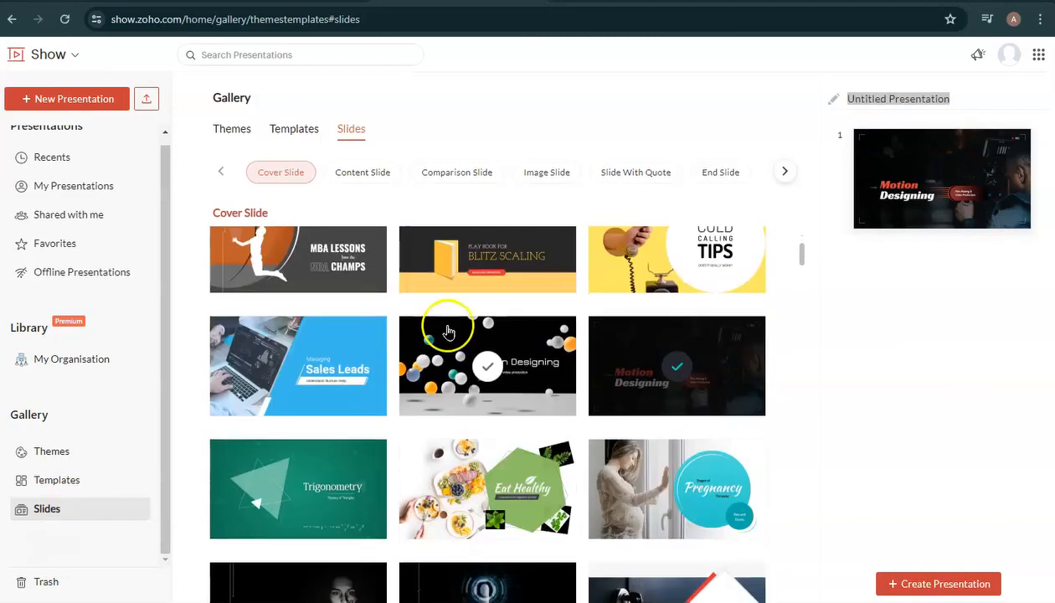
{"action": "scroll", "coordinate": [457, 327], "scroll_direction": "down", "scroll_amount": 2}
{"action": "scroll", "coordinate": [502, 335], "scroll_direction": "down", "scroll_amount": 1}
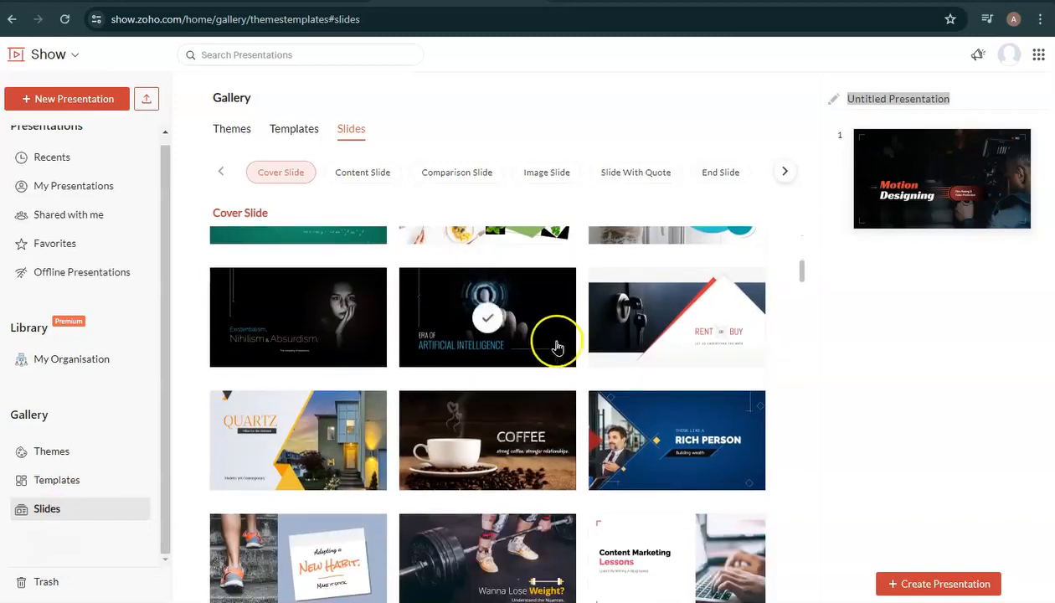
{"action": "scroll", "coordinate": [555, 347], "scroll_direction": "down", "scroll_amount": 1}
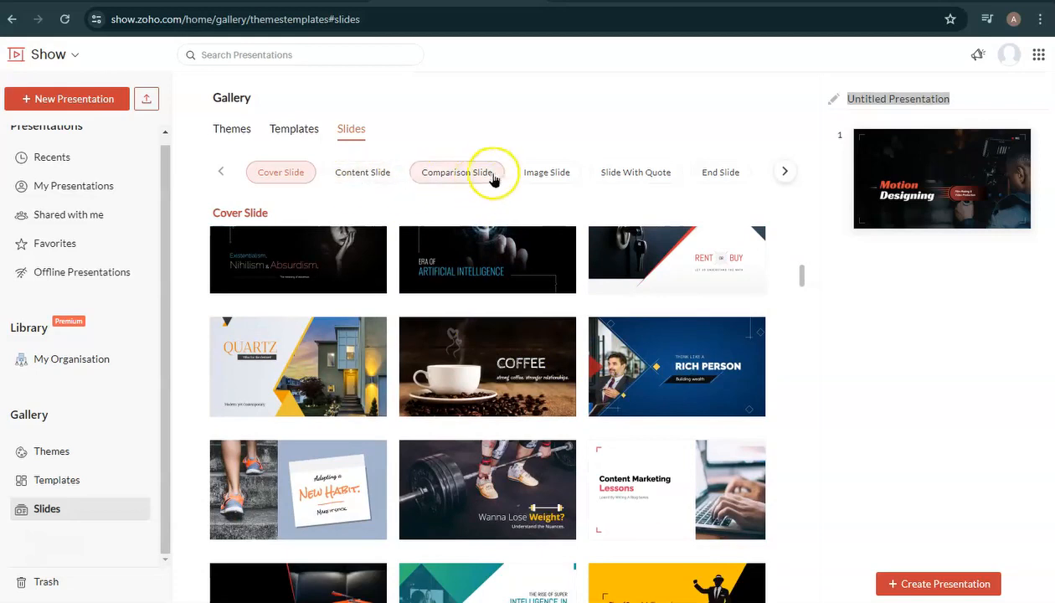
Step: Look through the marketing, small business, SEO and branding cover slide designs further down the Slides gallery
{"action": "scroll", "coordinate": [540, 288], "scroll_direction": "down", "scroll_amount": 2}
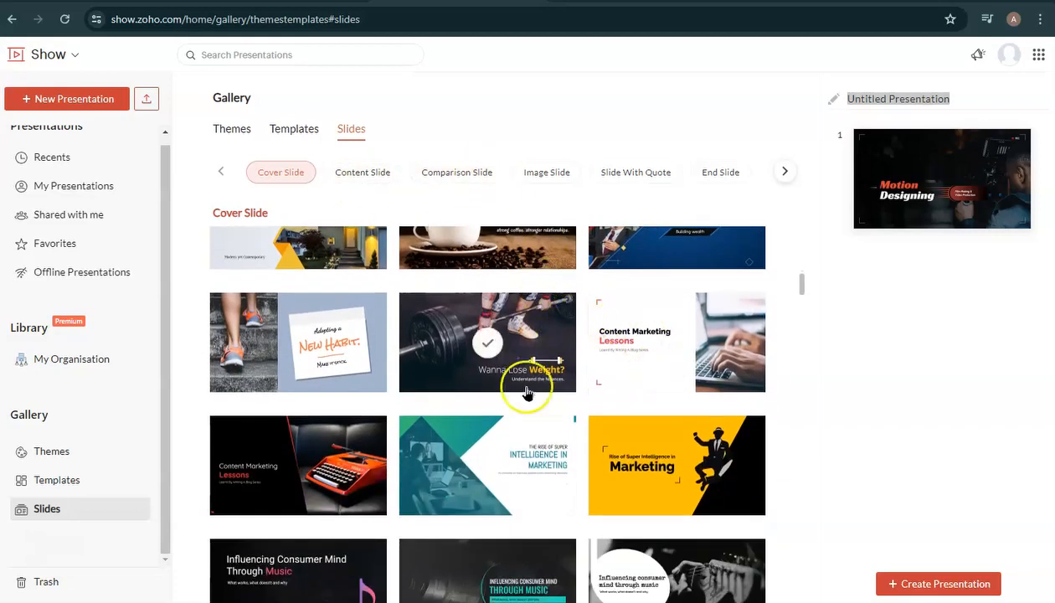
{"action": "scroll", "coordinate": [523, 366], "scroll_direction": "down", "scroll_amount": 4}
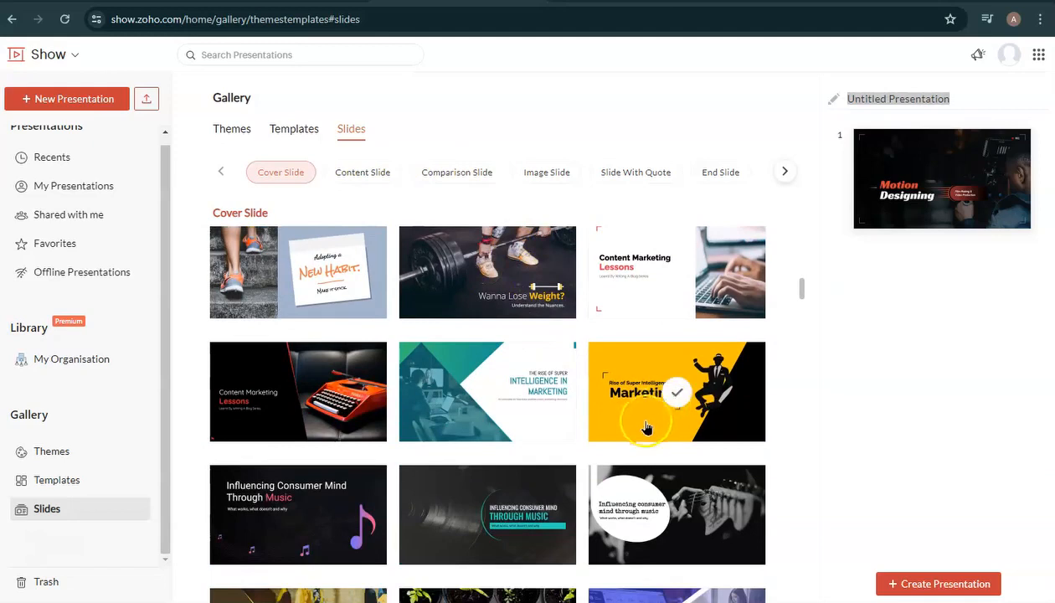
{"action": "scroll", "coordinate": [503, 410], "scroll_direction": "down", "scroll_amount": 1}
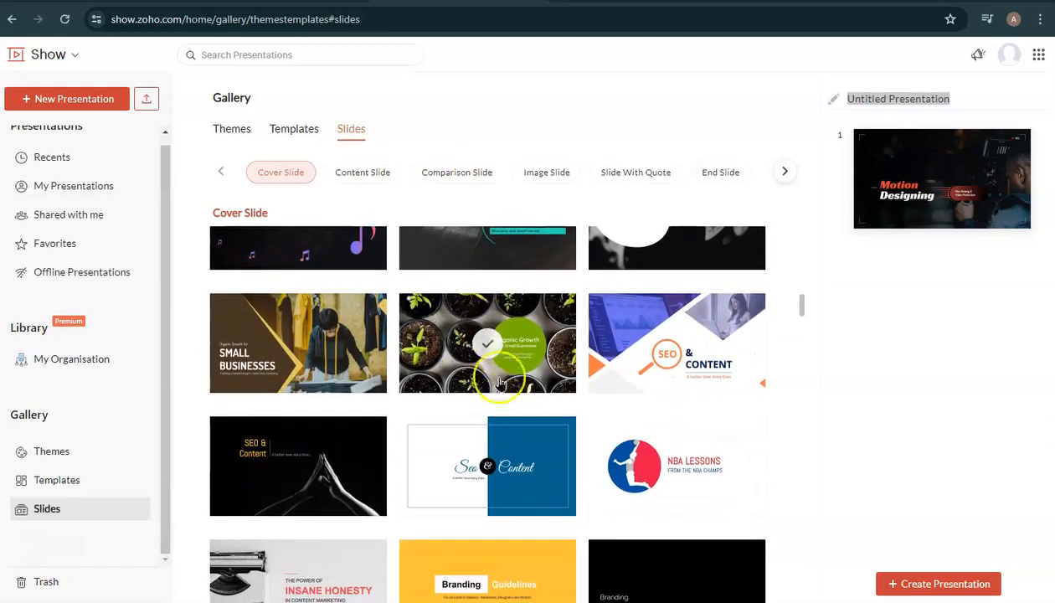
{"action": "scroll", "coordinate": [481, 353], "scroll_direction": "down", "scroll_amount": 1}
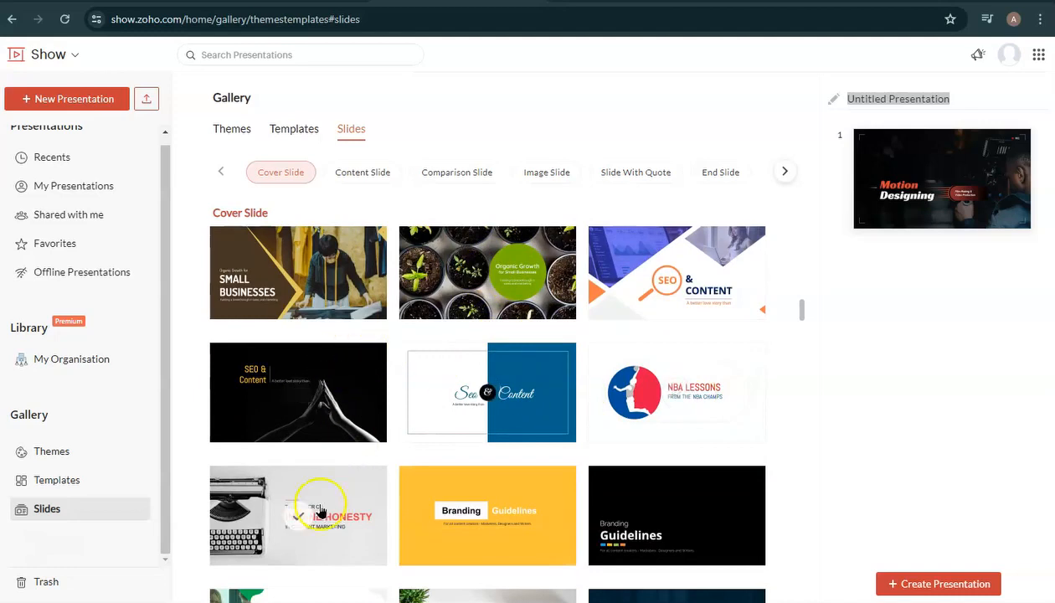
{"action": "scroll", "coordinate": [406, 437], "scroll_direction": "down", "scroll_amount": 2}
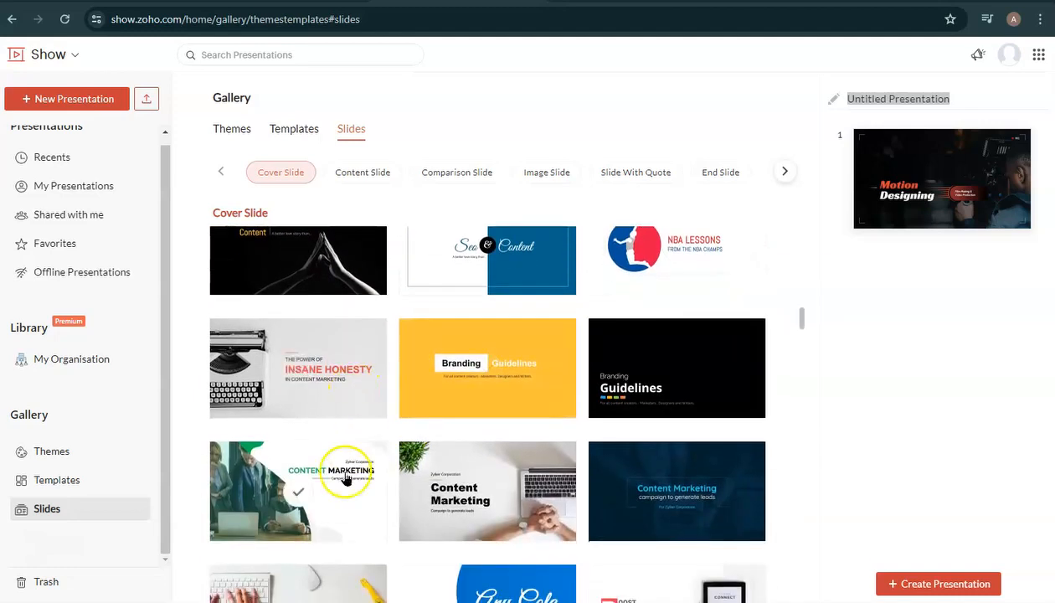
{"action": "scroll", "coordinate": [539, 448], "scroll_direction": "up", "scroll_amount": 4}
{"action": "scroll", "coordinate": [541, 438], "scroll_direction": "up", "scroll_amount": 5}
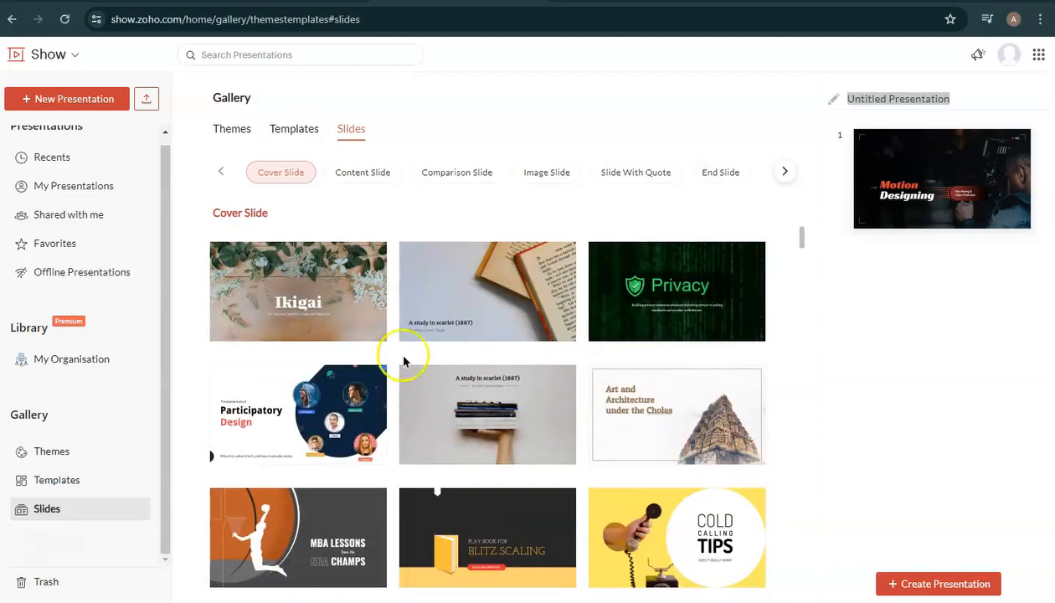
Step: Return to the Templates gallery and examine the Industry templates again
{"action": "left_click", "coordinate": [243, 131]}
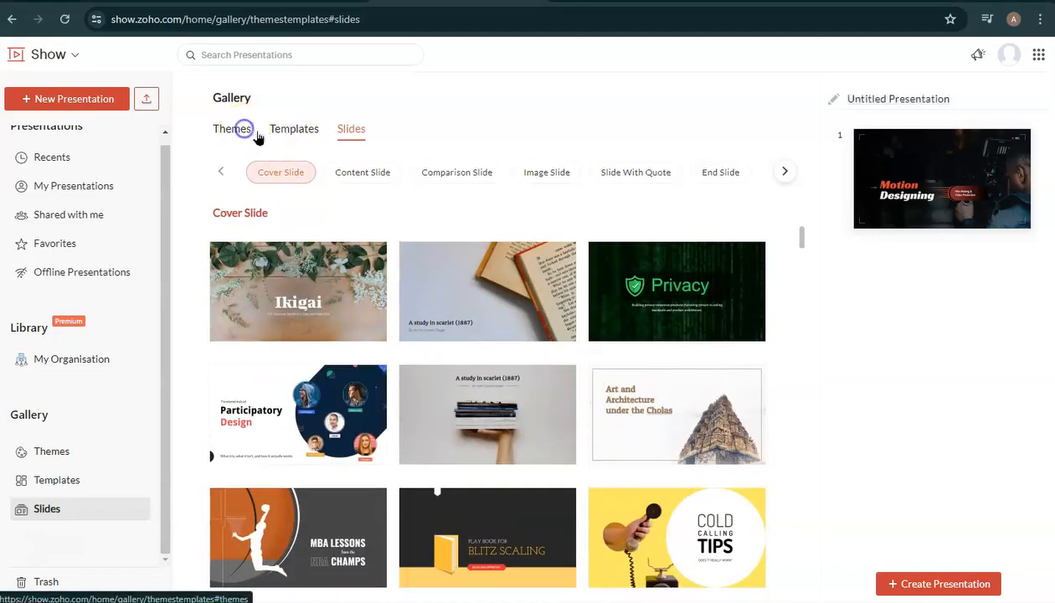
{"action": "left_click", "coordinate": [292, 134]}
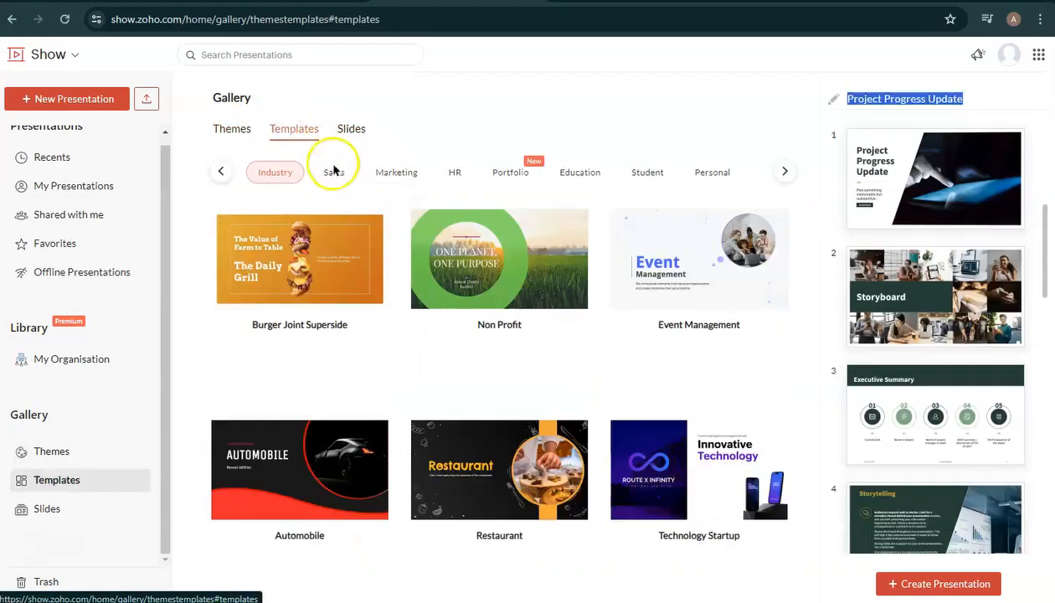
{"action": "scroll", "coordinate": [419, 285], "scroll_direction": "down", "scroll_amount": 3}
{"action": "scroll", "coordinate": [394, 251], "scroll_direction": "up", "scroll_amount": 3}
{"action": "scroll", "coordinate": [373, 222], "scroll_direction": "up", "scroll_amount": 3}
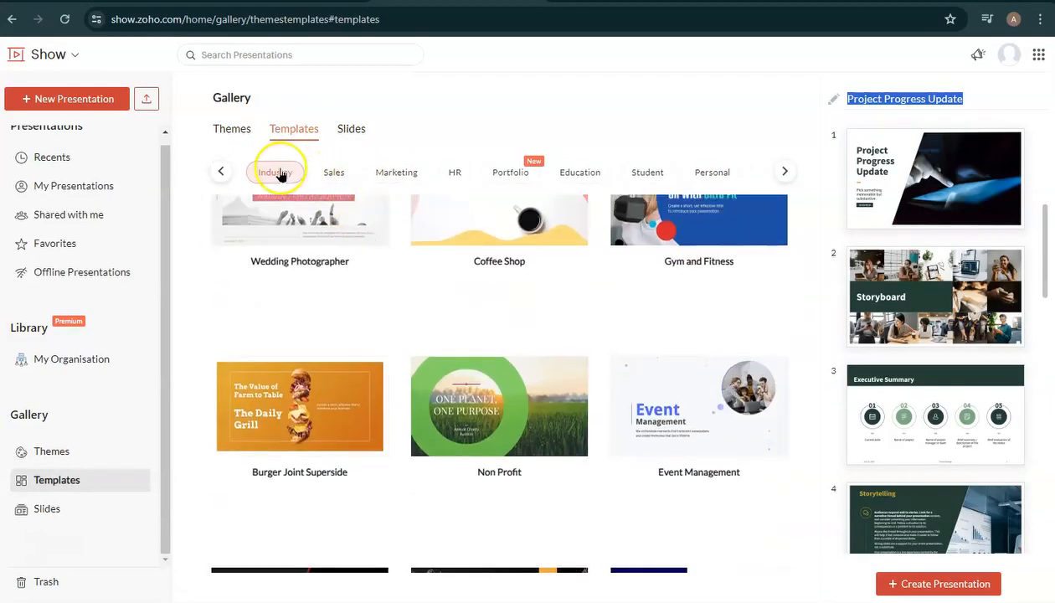
Step: Preview the Workforce Performance Report template in the HR category and view the Marketing templates
{"action": "left_click", "coordinate": [333, 172]}
{"action": "left_click", "coordinate": [413, 172]}
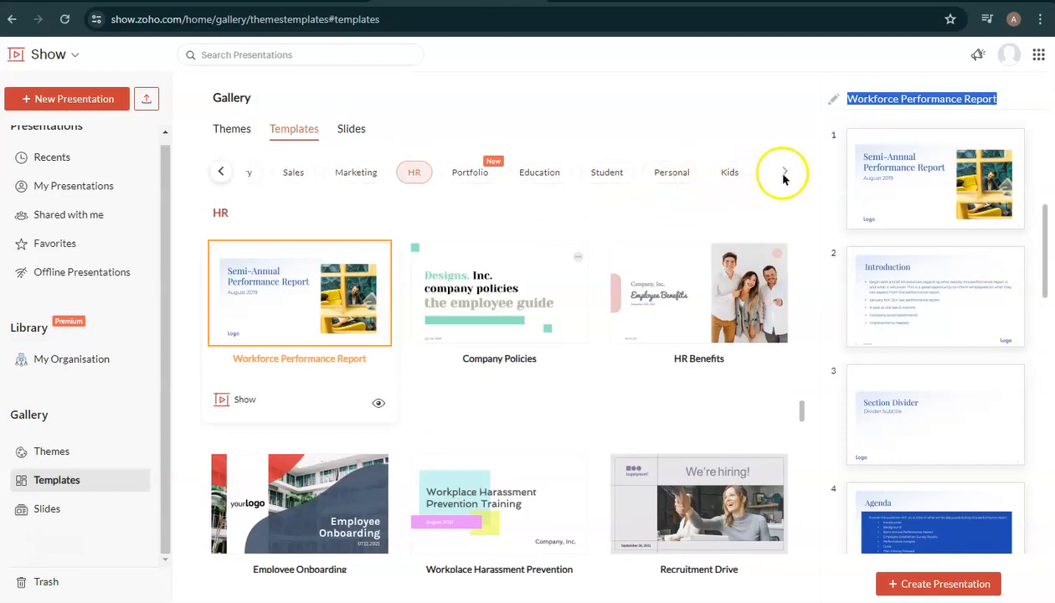
{"action": "left_click", "coordinate": [356, 172]}
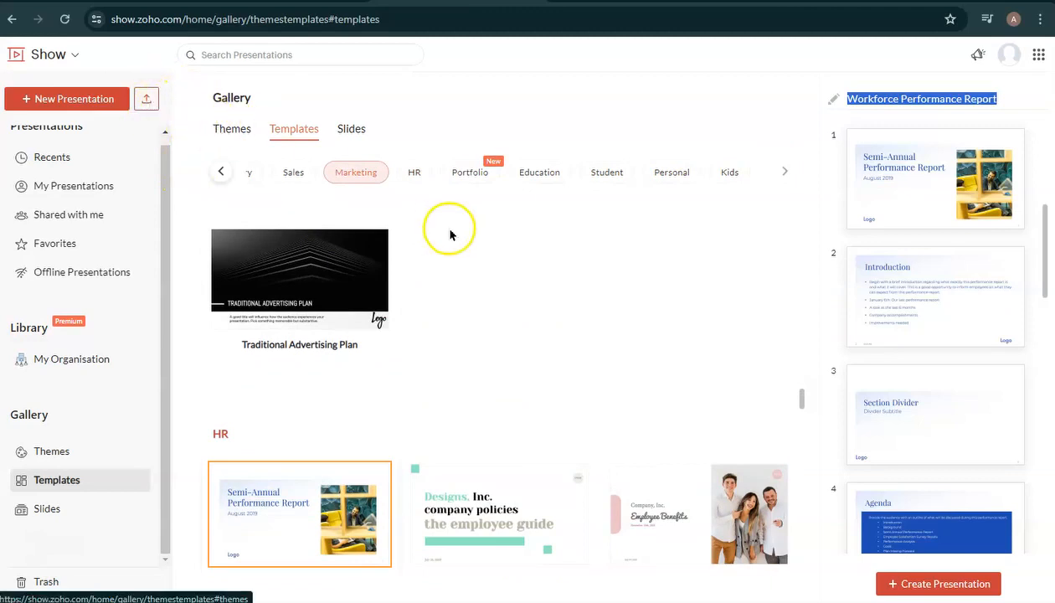
Step: Go back to the Project Management category and examine its templates, from Budget Report to Waterfall Project Planning
{"action": "left_click_drag", "start_coordinate": [796, 401], "coordinate": [795, 198]}
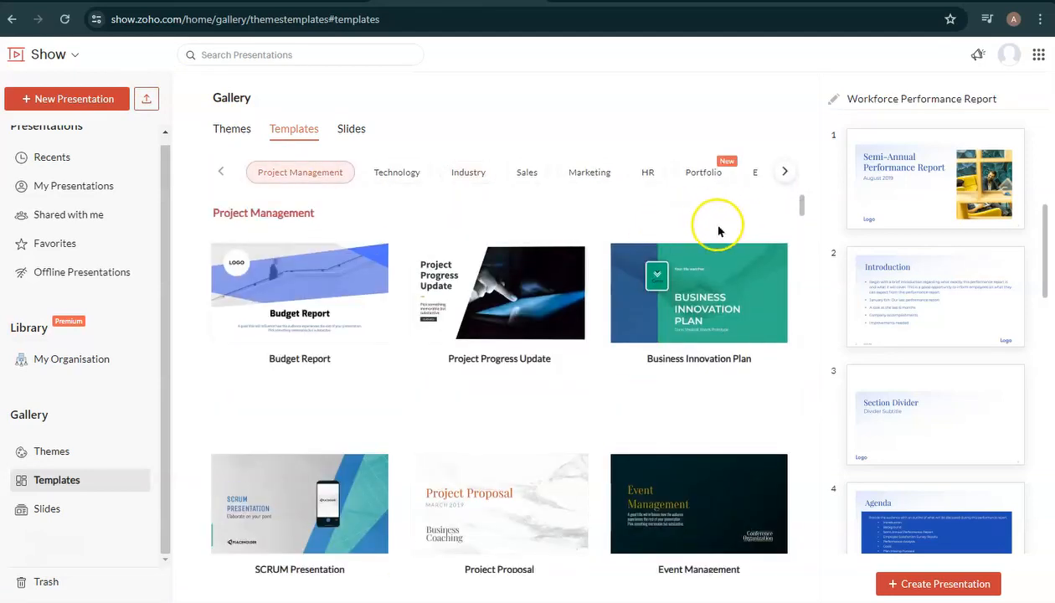
{"action": "mouse_move", "coordinate": [502, 251]}
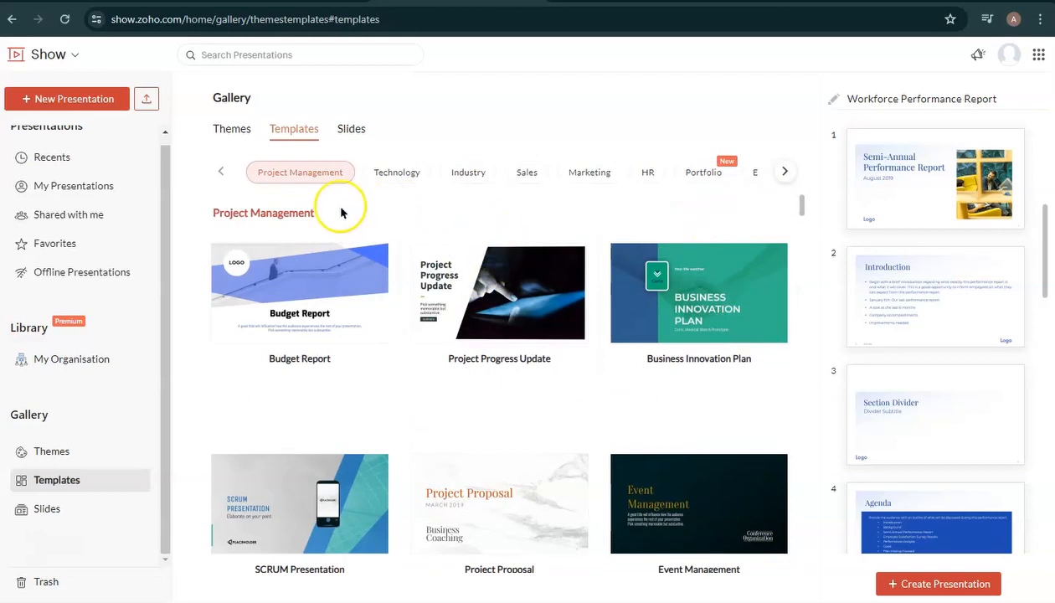
{"action": "scroll", "coordinate": [438, 247], "scroll_direction": "down", "scroll_amount": 3}
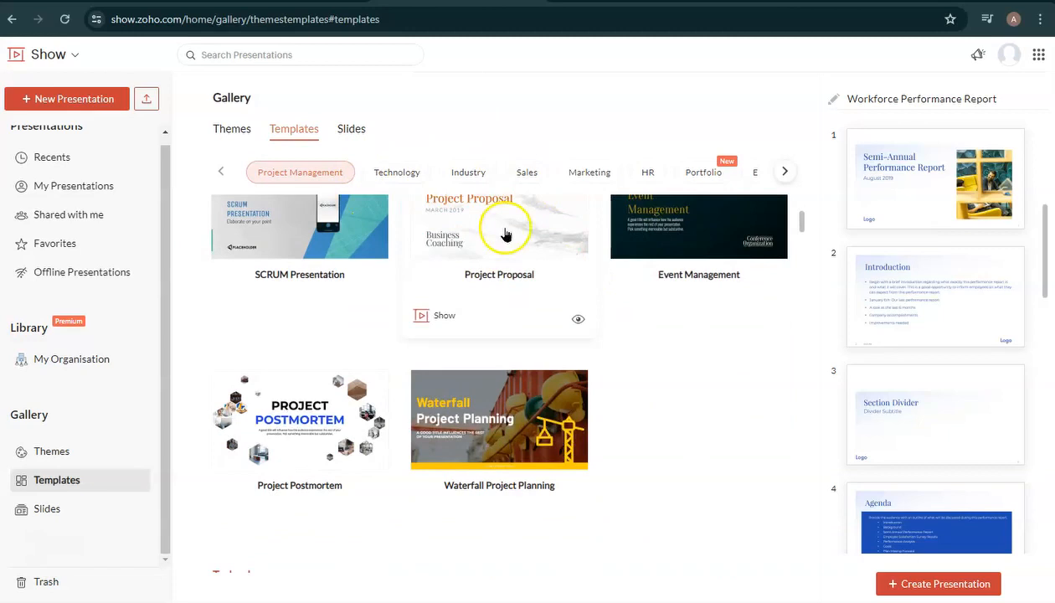
{"action": "scroll", "coordinate": [542, 200], "scroll_direction": "up", "scroll_amount": 1}
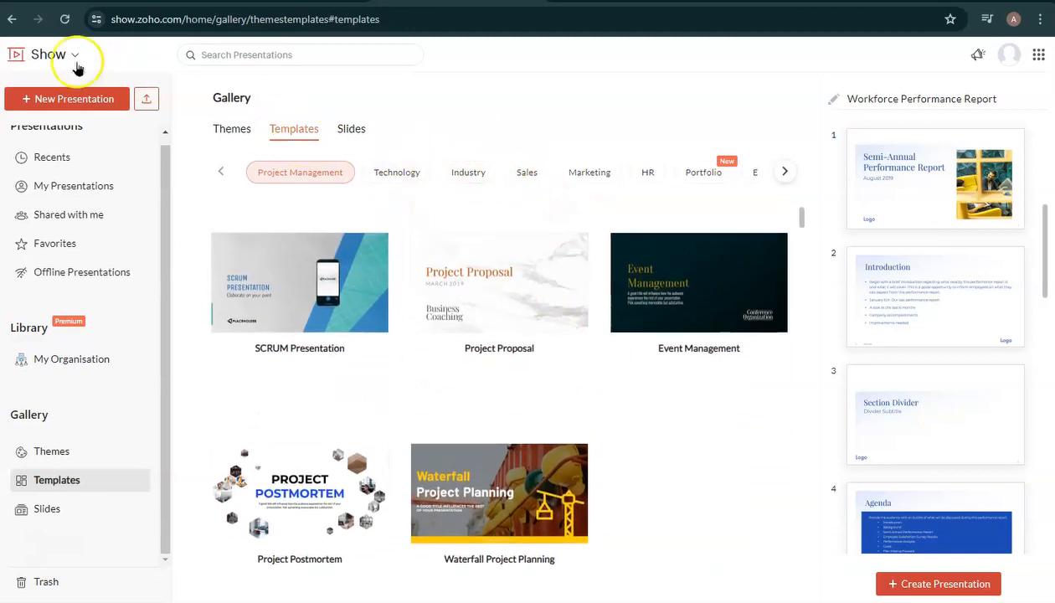
{"action": "mouse_move", "coordinate": [636, 348]}
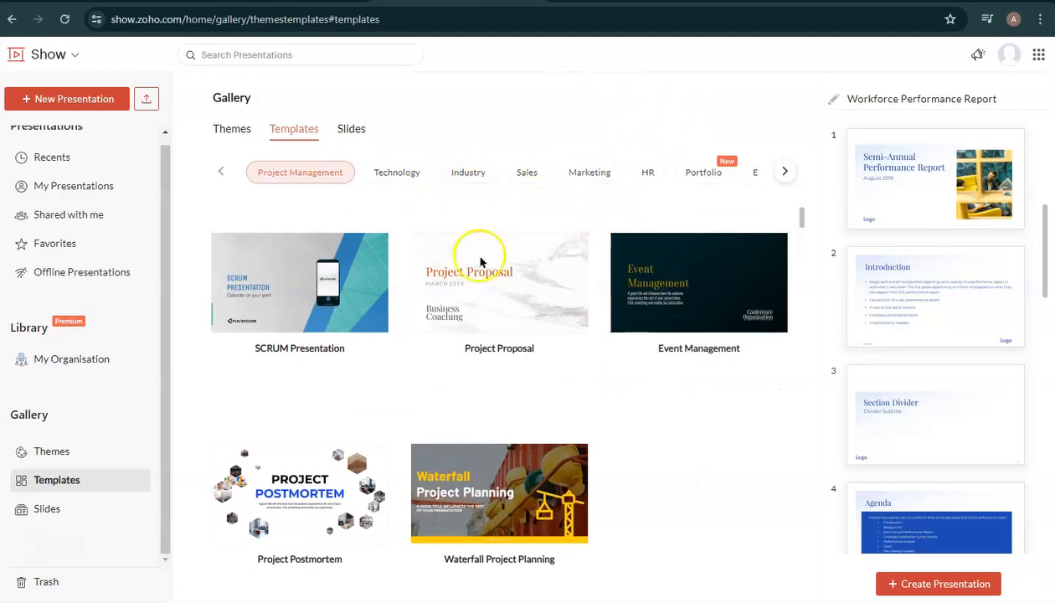
{"action": "mouse_move", "coordinate": [551, 238]}
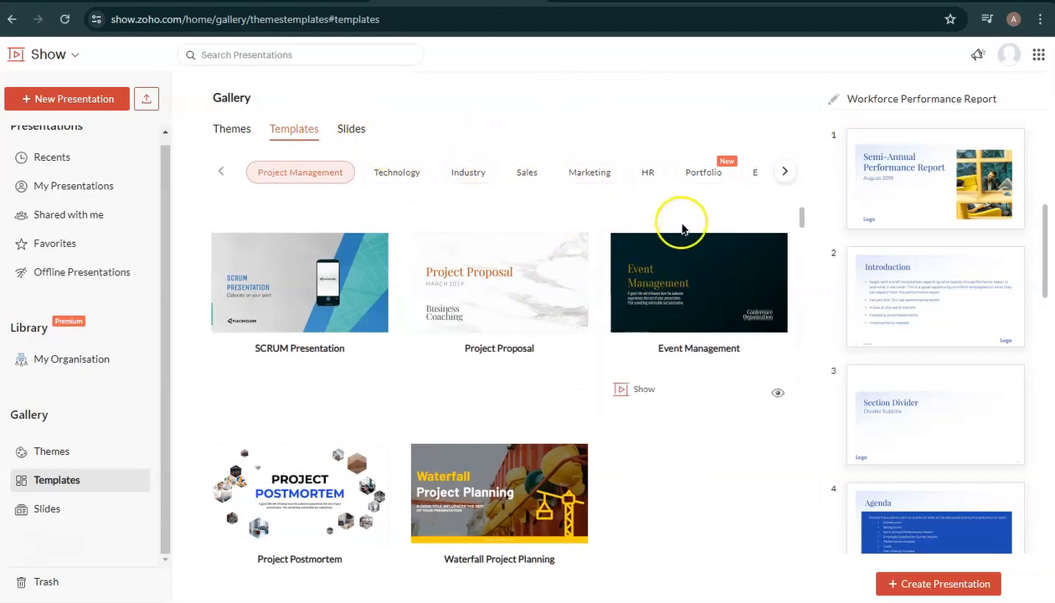
{"action": "scroll", "coordinate": [695, 251], "scroll_direction": "up", "scroll_amount": 3}
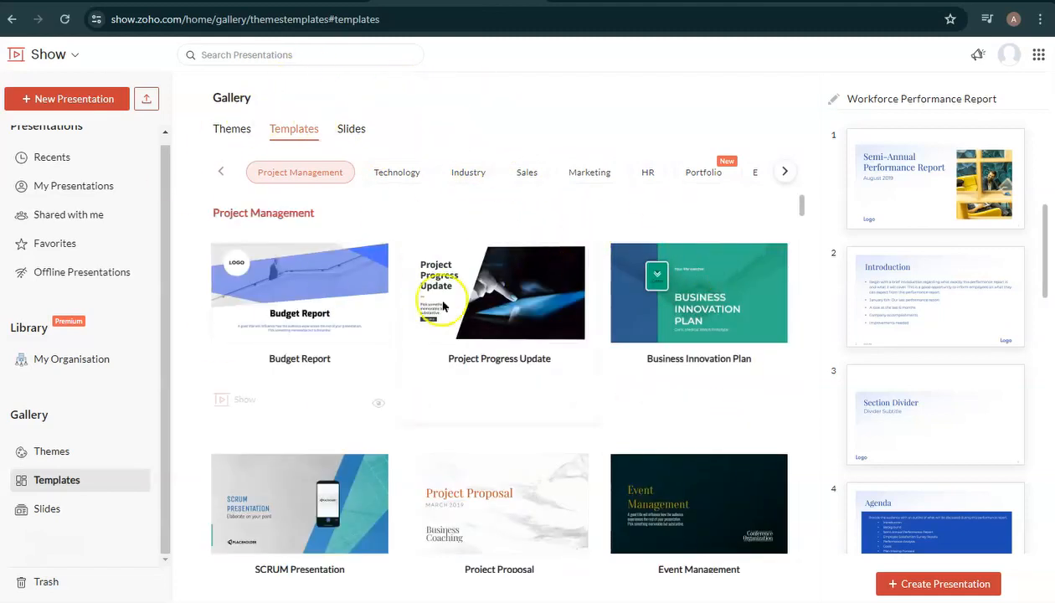
{"action": "mouse_move", "coordinate": [613, 327]}
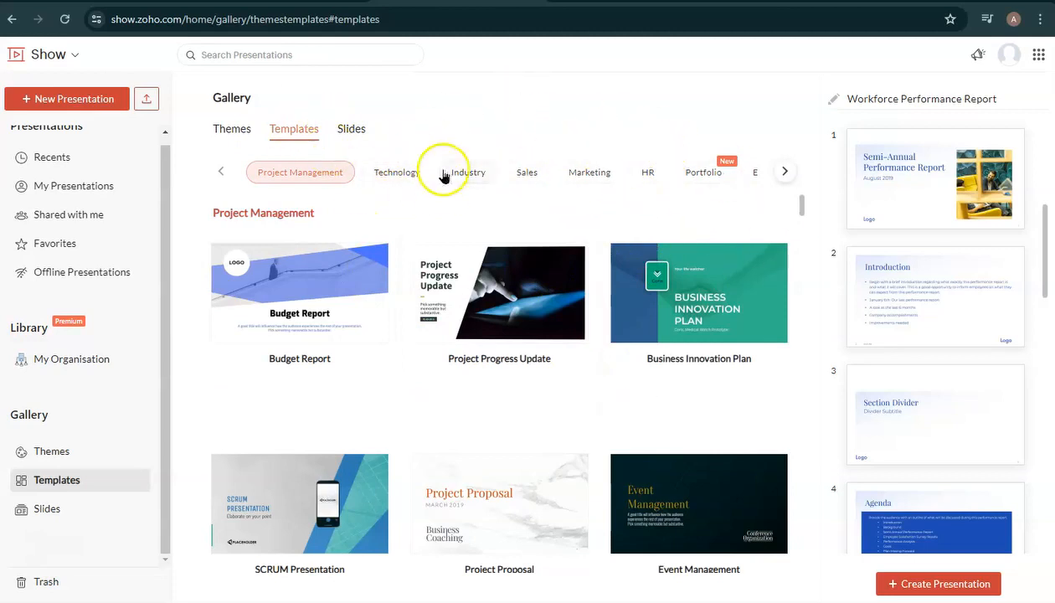
{"action": "mouse_move", "coordinate": [356, 290]}
{"action": "mouse_move", "coordinate": [559, 314]}
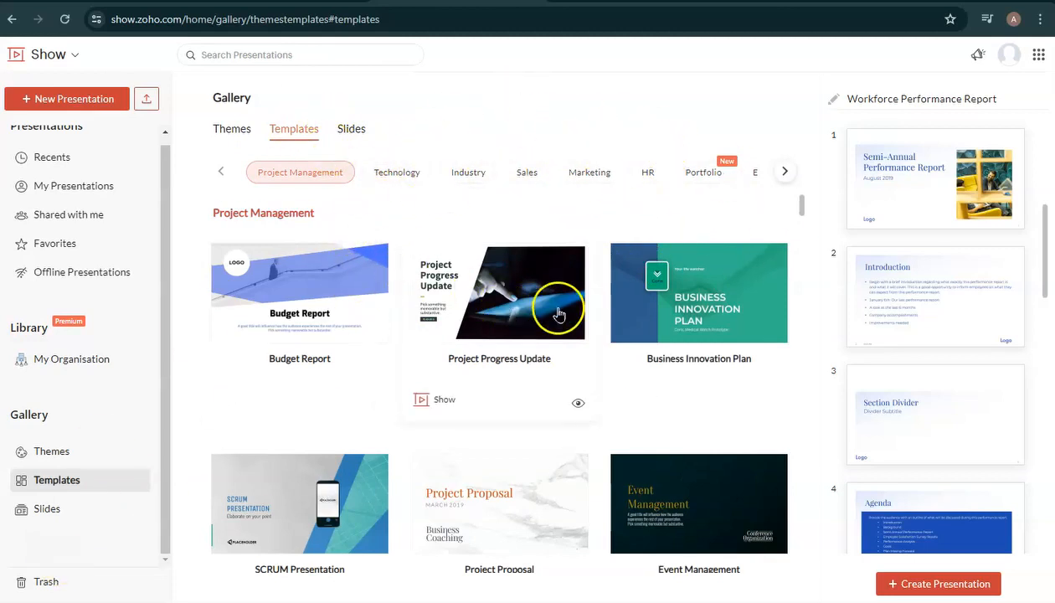
Step: Create a new presentation from the wide 16:9 Theatrical theme in the Themes gallery
{"action": "left_click", "coordinate": [232, 129]}
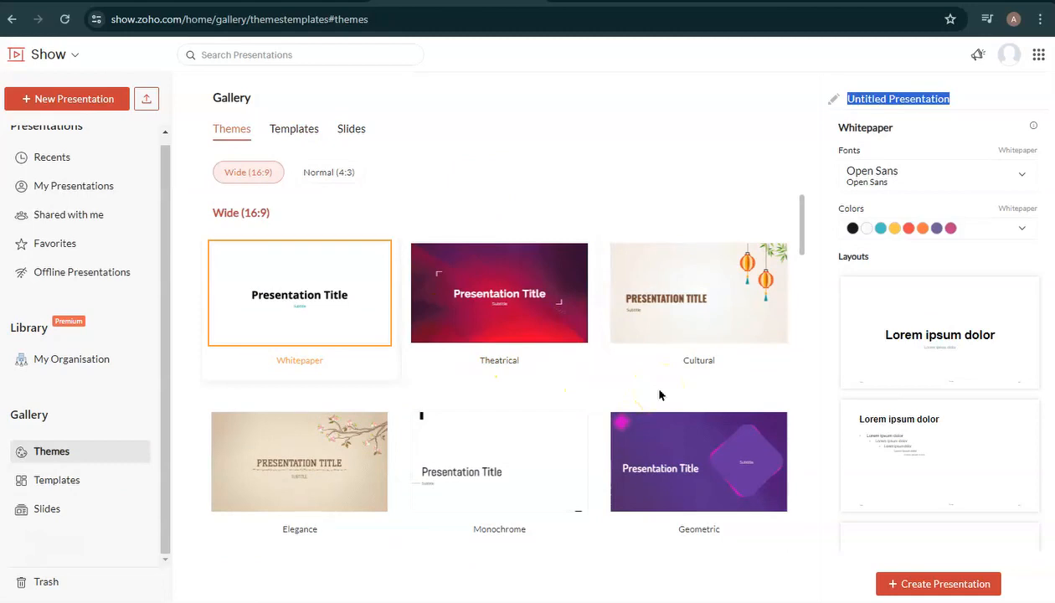
{"action": "scroll", "coordinate": [659, 393], "scroll_direction": "down", "scroll_amount": 1}
{"action": "scroll", "coordinate": [469, 394], "scroll_direction": "down", "scroll_amount": 1}
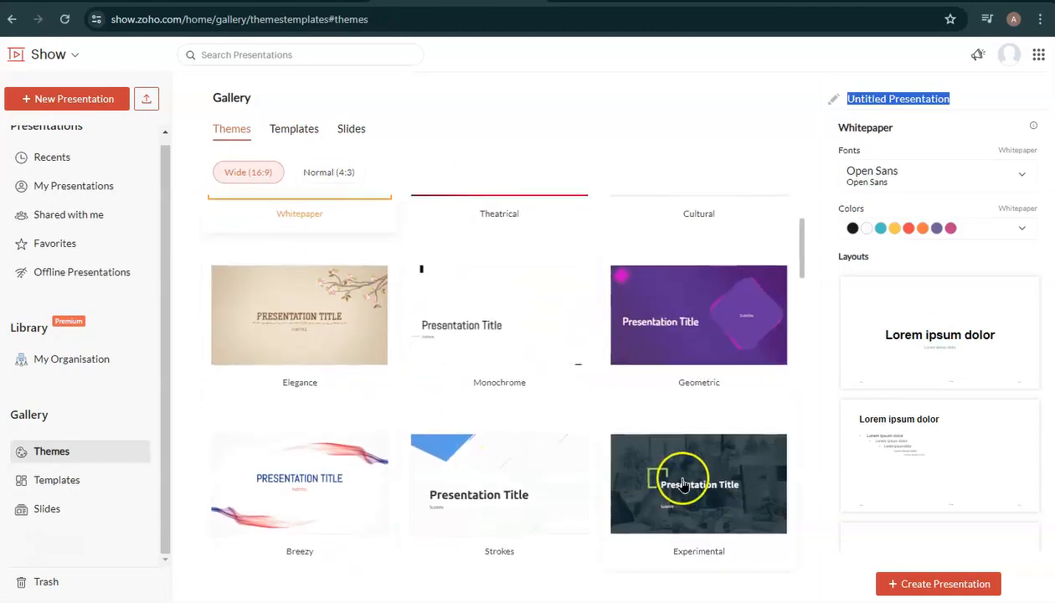
{"action": "scroll", "coordinate": [682, 486], "scroll_direction": "up", "scroll_amount": 2}
{"action": "left_click", "coordinate": [513, 291]}
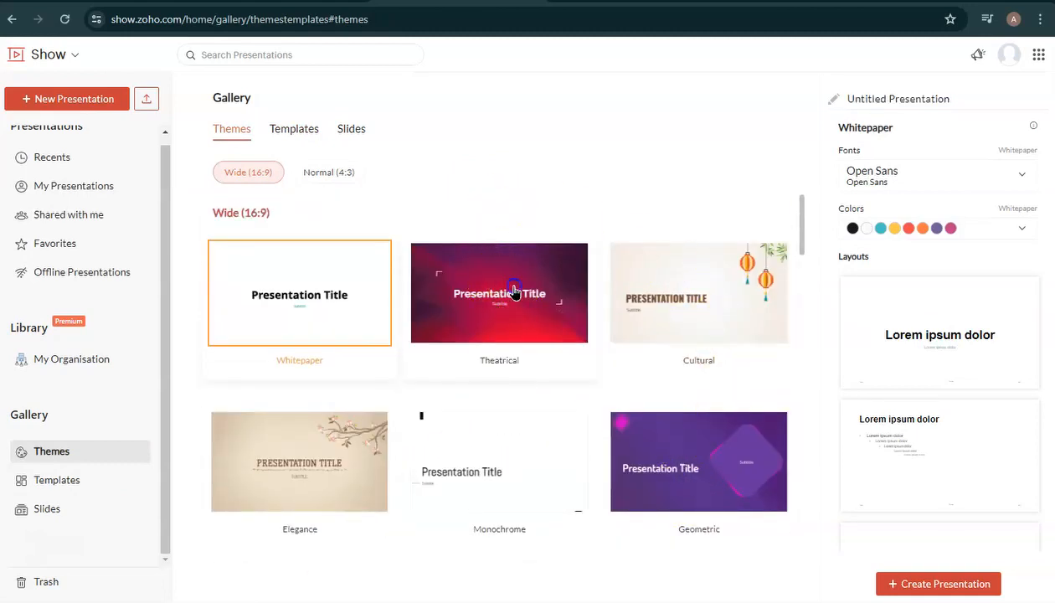
{"action": "left_click", "coordinate": [556, 299]}
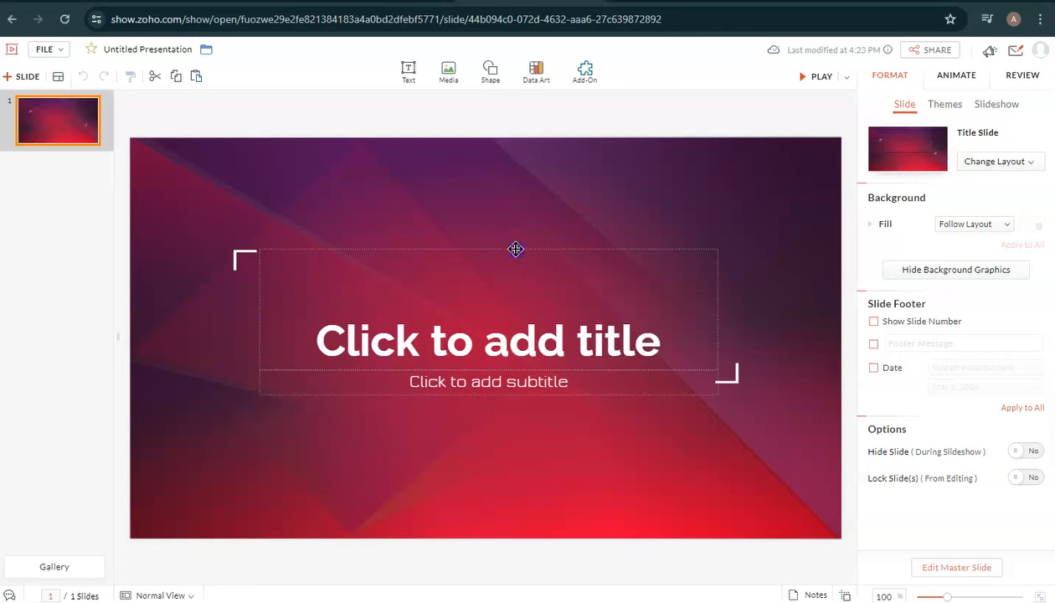
Step: Fill in the title slide with the title "My Presentation" and the subtitle "By: Me"
{"action": "left_click", "coordinate": [507, 336]}
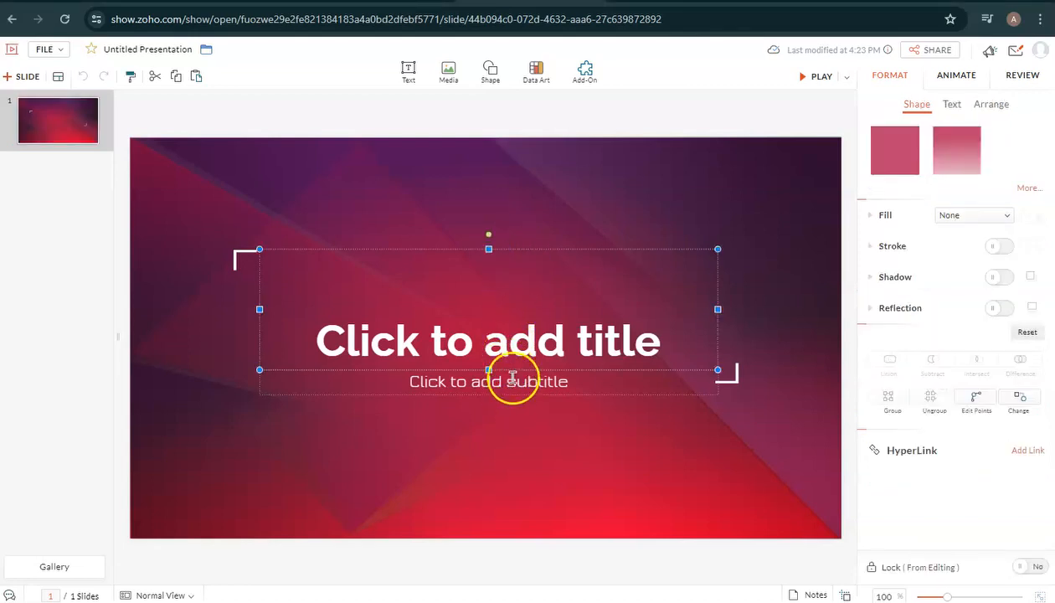
{"action": "left_click", "coordinate": [481, 330]}
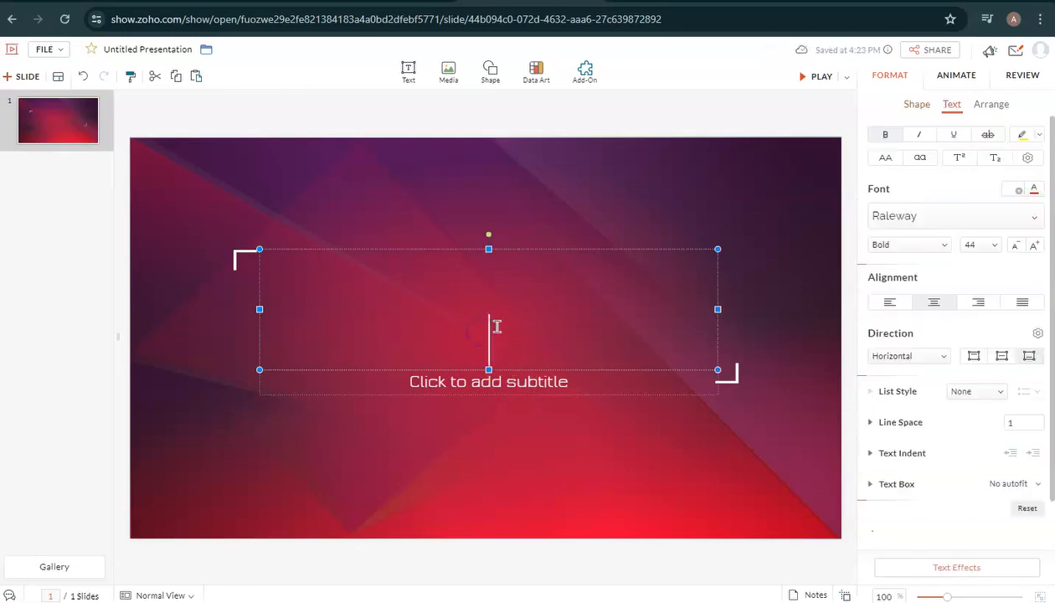
{"action": "type", "text": "My Presentatioo"}
{"action": "key", "text": "BackSpace"}
{"action": "type", "text": "n"}
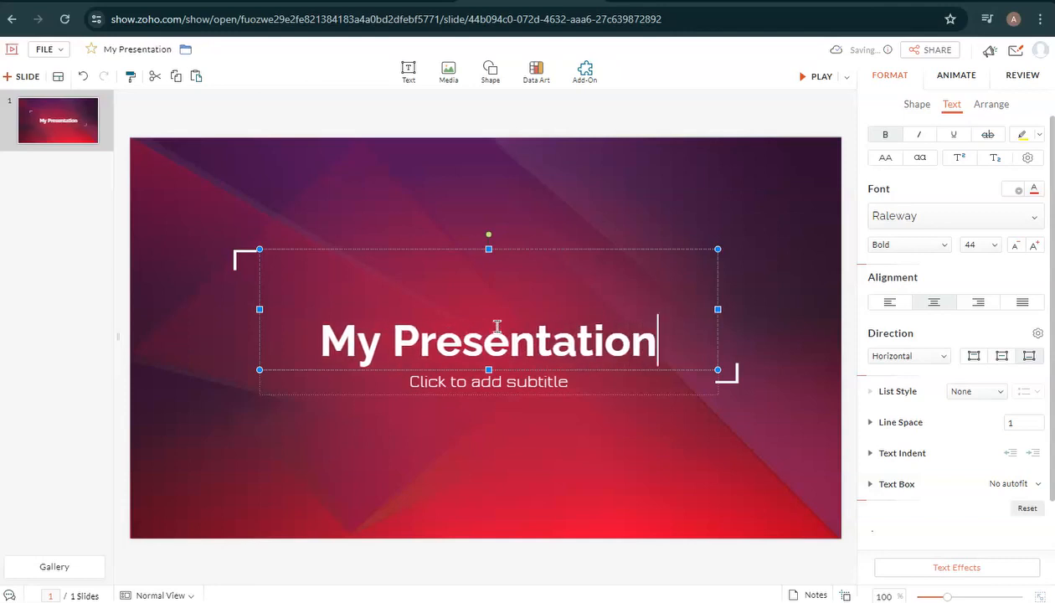
{"action": "left_click", "coordinate": [531, 379]}
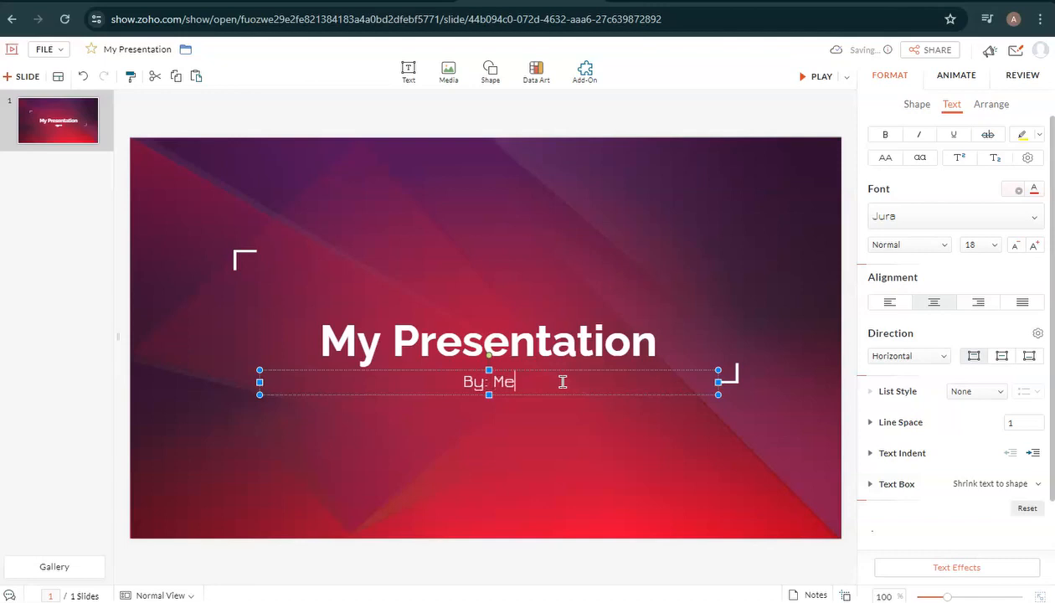
Step: Add a second slide with the Title and Content layout after the title slide
{"action": "left_click", "coordinate": [81, 130]}
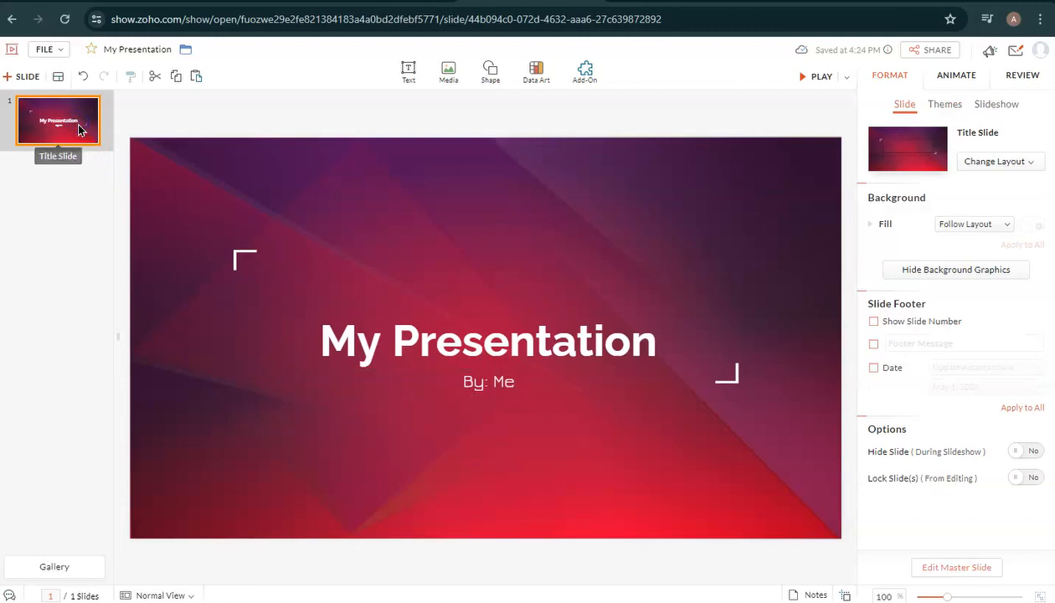
{"action": "key", "text": "Return"}
{"action": "left_click", "coordinate": [115, 166]}
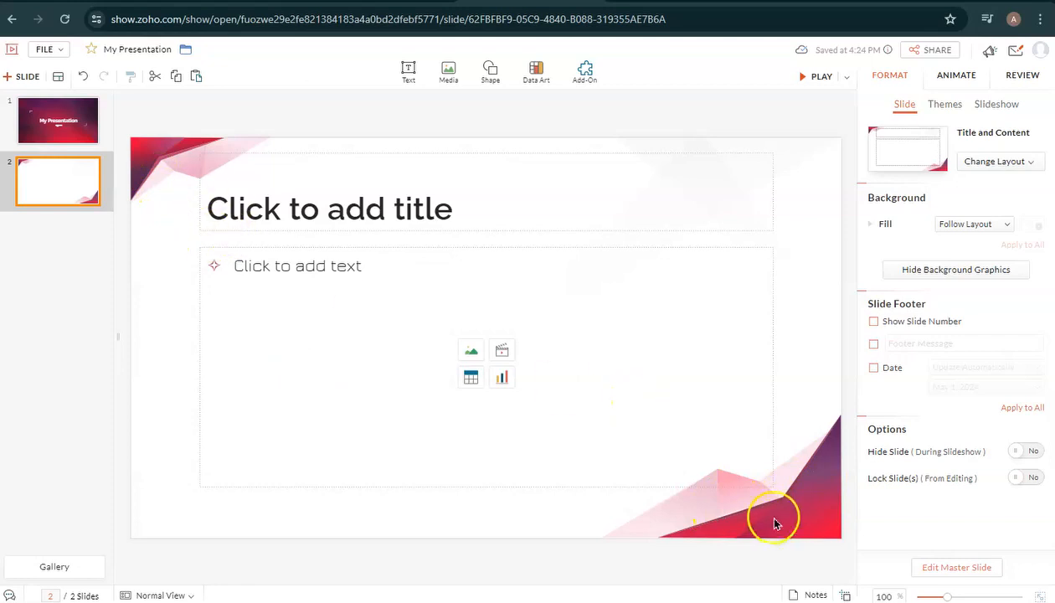
Step: Switch between the title slide and the content slide to compare their theme designs
{"action": "left_click", "coordinate": [81, 115]}
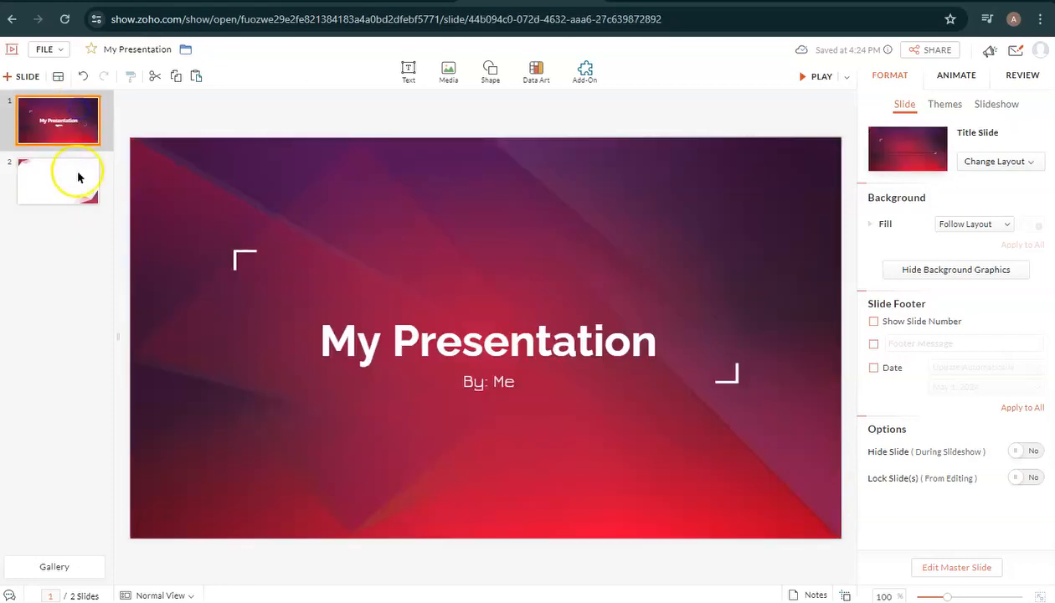
{"action": "left_click", "coordinate": [81, 172]}
{"action": "left_click", "coordinate": [72, 120]}
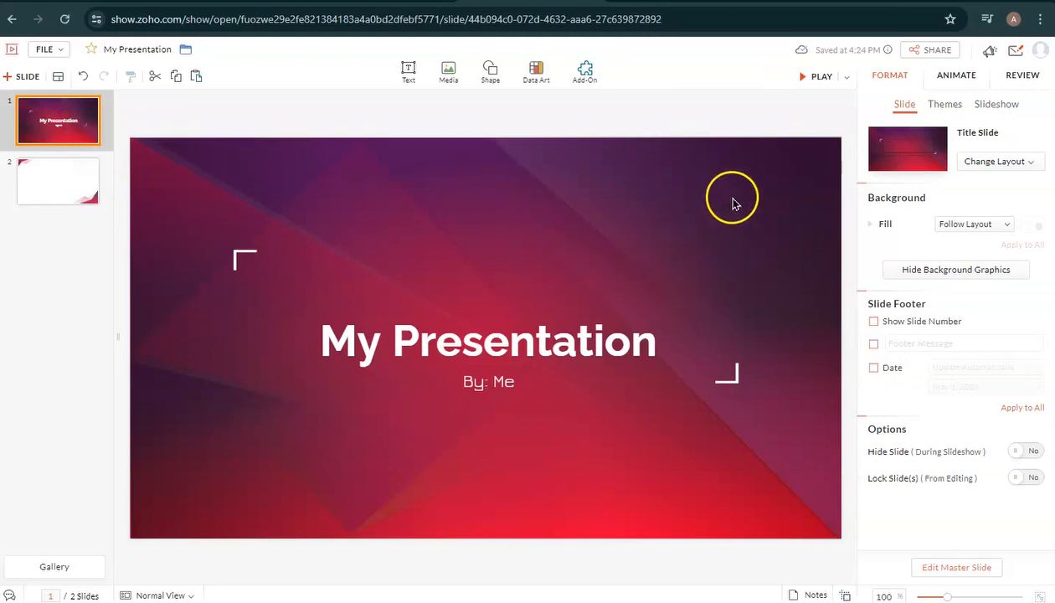
Step: Enter the title "Page 1" and the bullet text "This is the test Page" on the second slide
{"action": "left_click", "coordinate": [82, 194]}
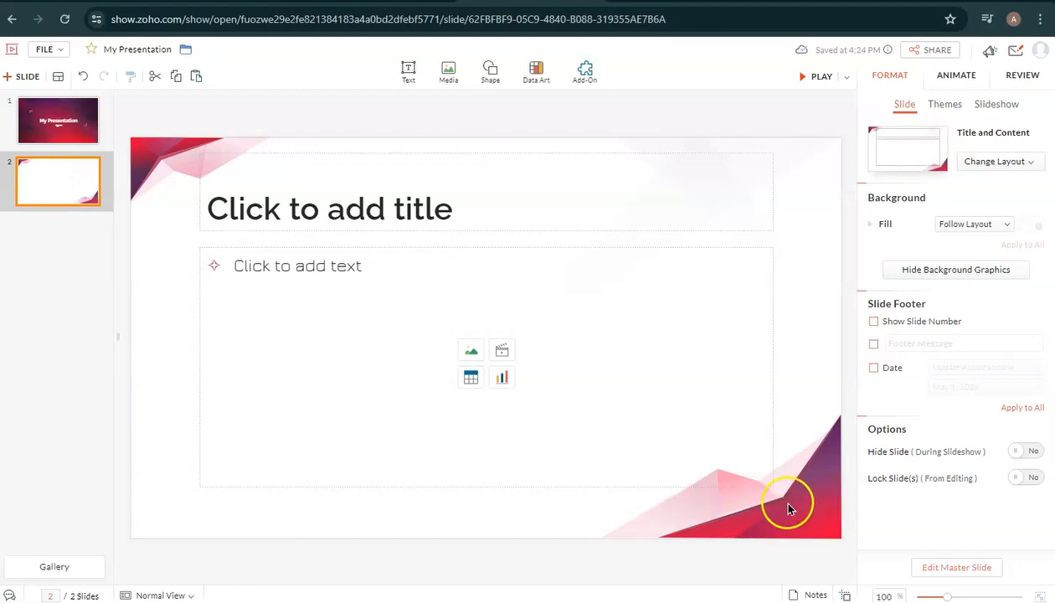
{"action": "left_click", "coordinate": [433, 225]}
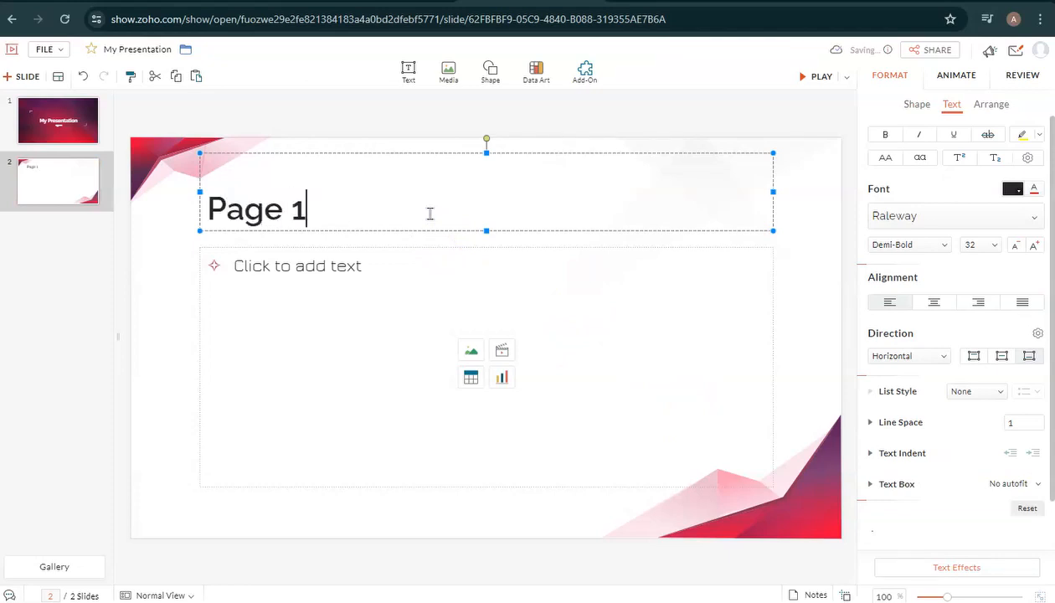
{"action": "left_click", "coordinate": [395, 274]}
{"action": "left_click", "coordinate": [338, 272]}
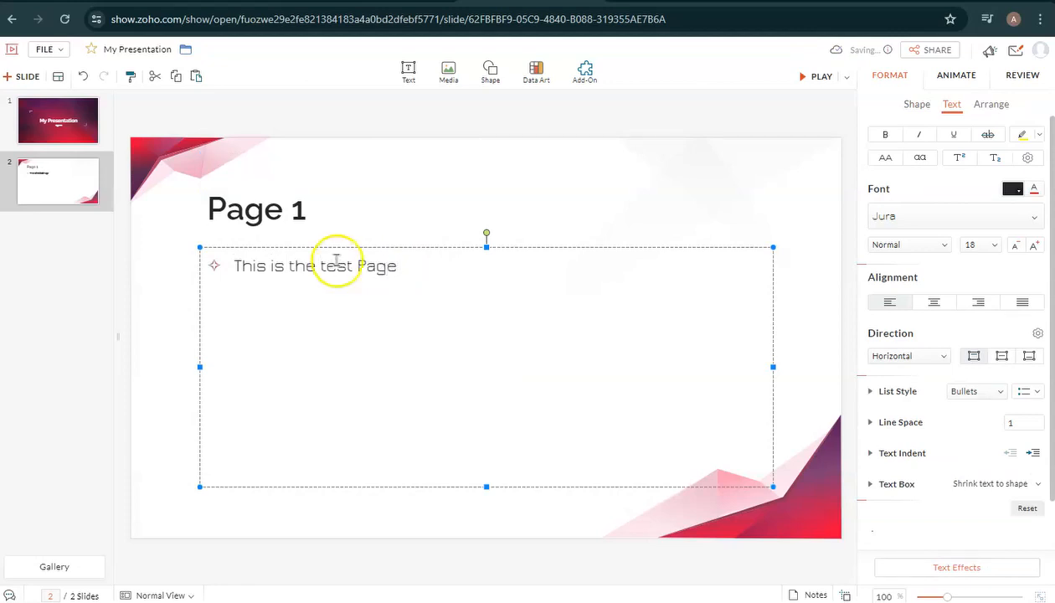
{"action": "left_click", "coordinate": [500, 212]}
{"action": "left_click", "coordinate": [283, 208]}
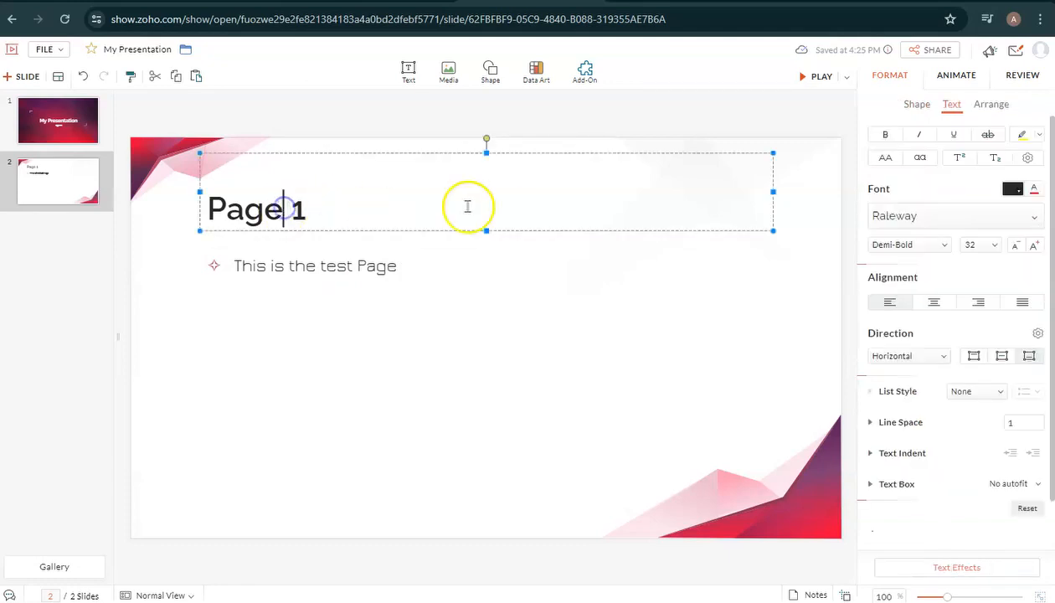
{"action": "left_click", "coordinate": [827, 183]}
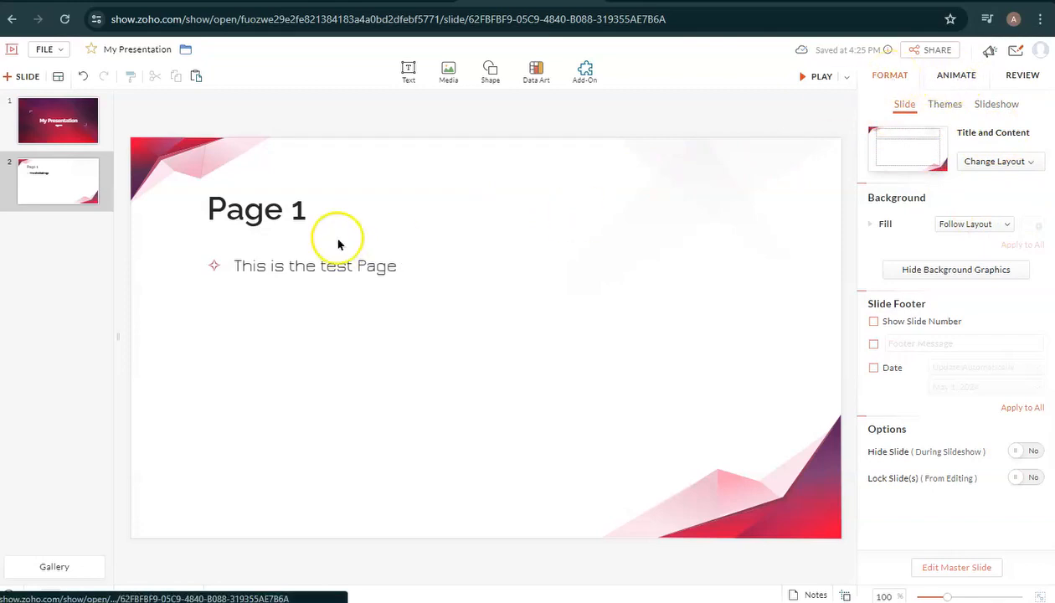
{"action": "left_click", "coordinate": [290, 208]}
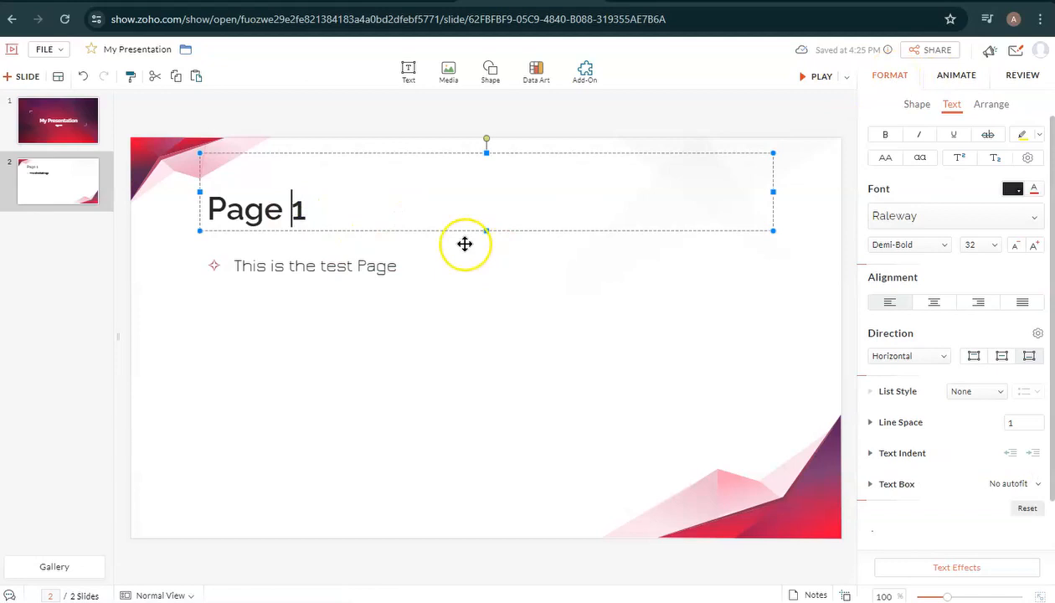
{"action": "left_click_drag", "start_coordinate": [328, 212], "coordinate": [151, 209]}
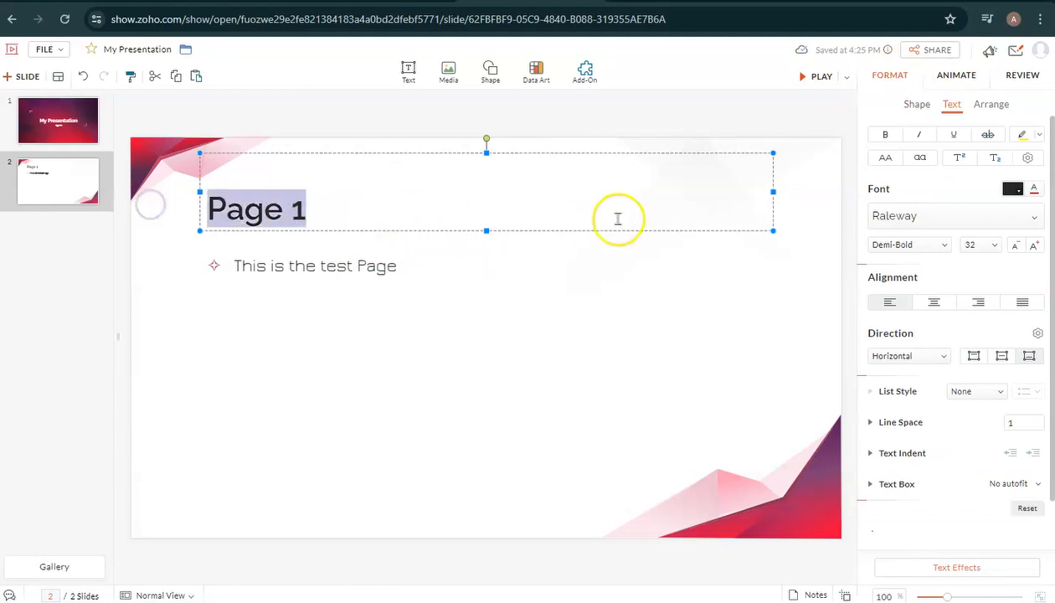
{"action": "left_click", "coordinate": [548, 261]}
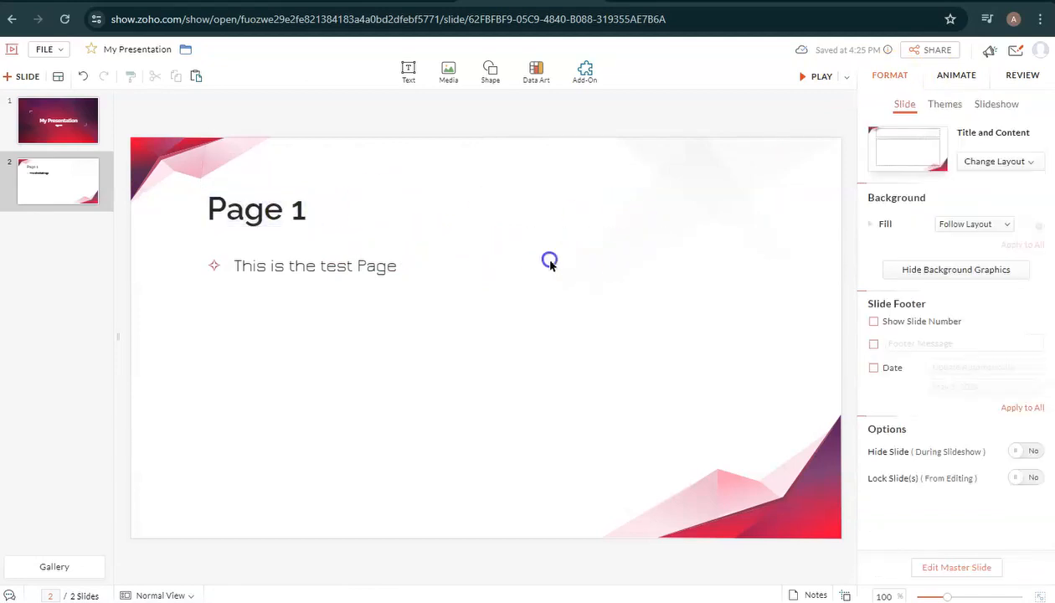
Step: Add the Boomerang entrance animation to the "Page 1" title on the second slide
{"action": "left_click", "coordinate": [952, 84]}
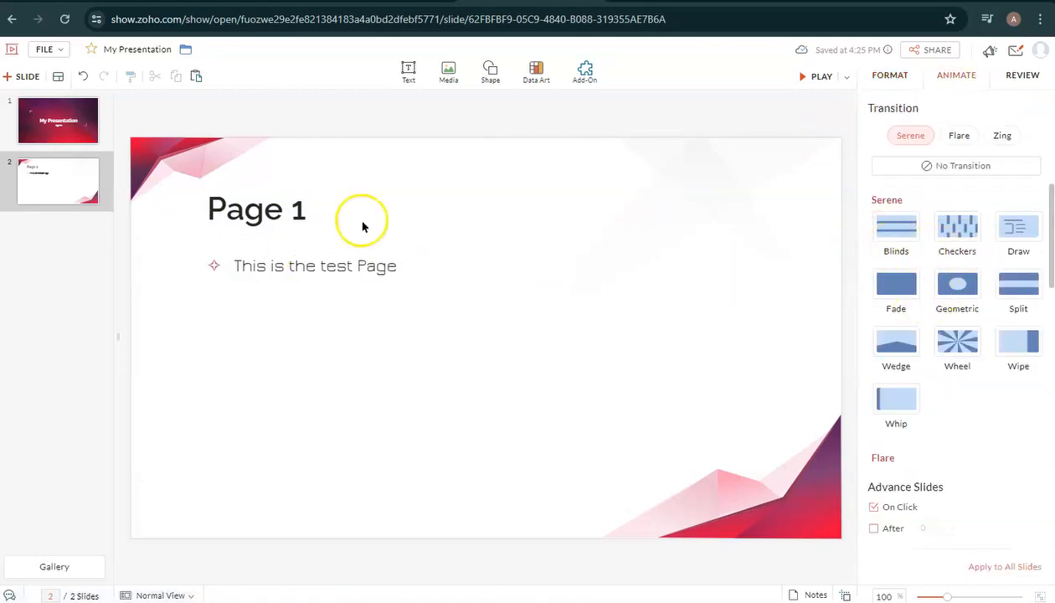
{"action": "left_click", "coordinate": [271, 205]}
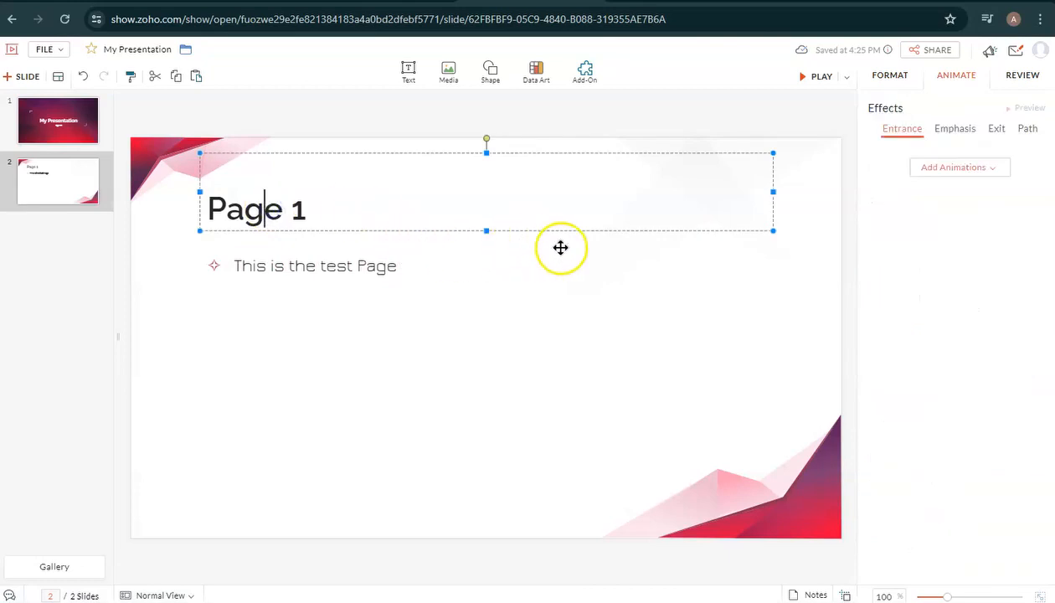
{"action": "left_click", "coordinate": [533, 247]}
{"action": "left_click", "coordinate": [284, 206]}
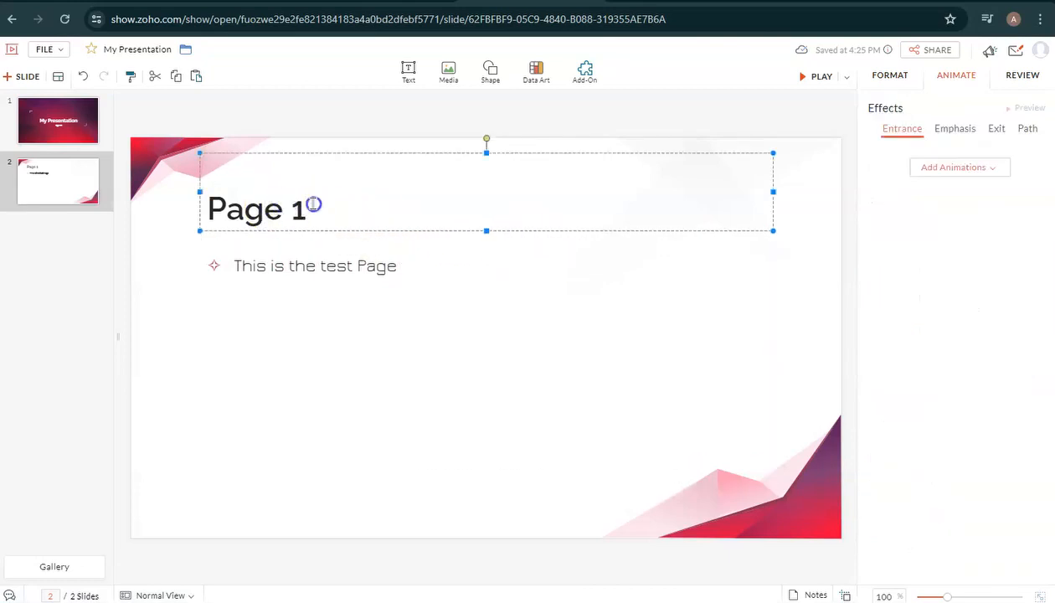
{"action": "left_click_drag", "start_coordinate": [313, 205], "coordinate": [213, 205]}
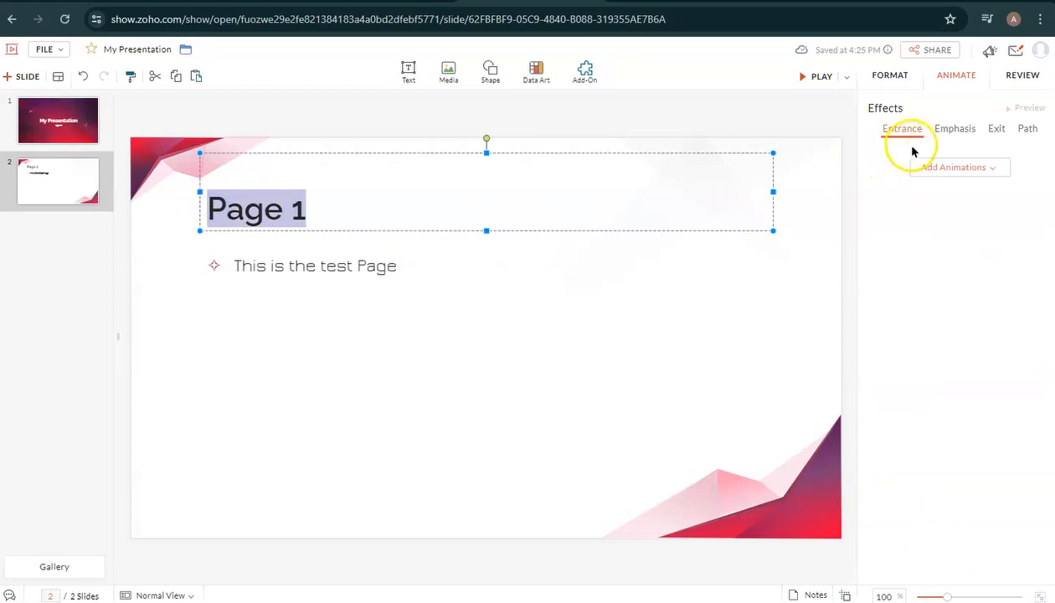
{"action": "left_click", "coordinate": [953, 170]}
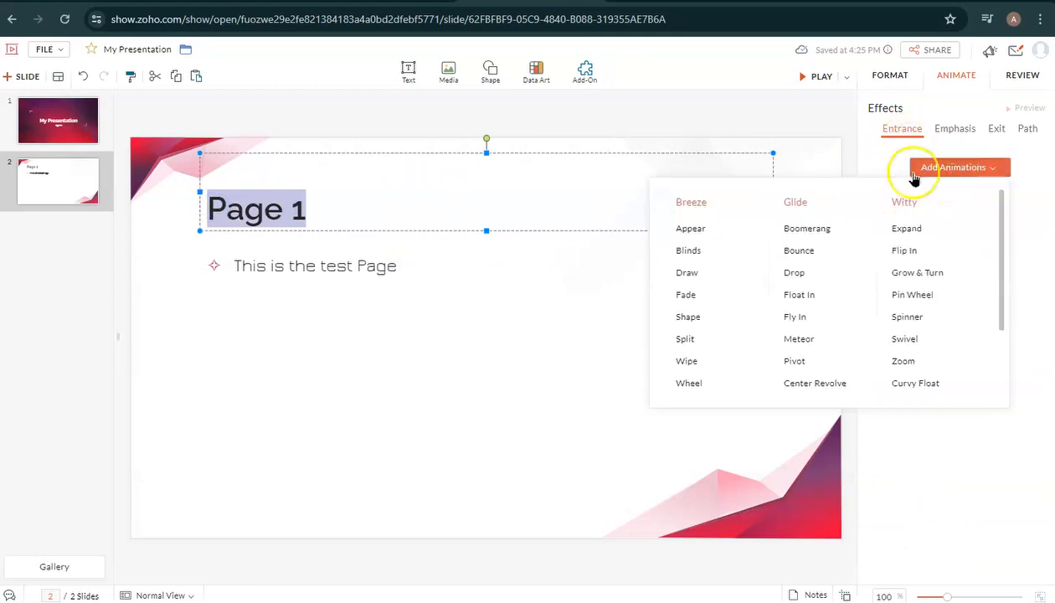
{"action": "left_click", "coordinate": [789, 230]}
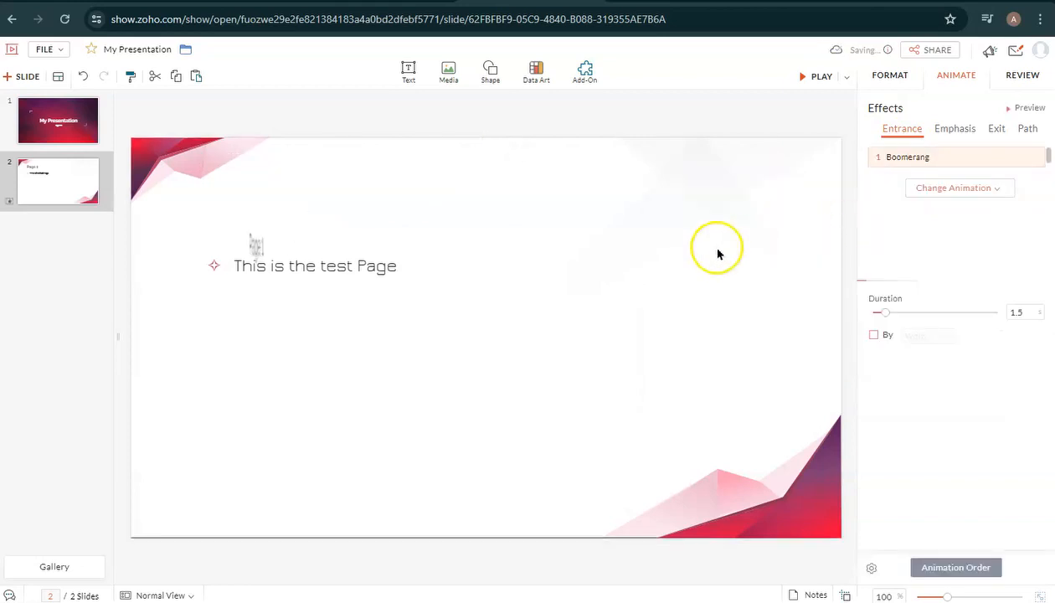
Step: Play the slideshow from the title slide to the second slide to check the title's animation, and exit it
{"action": "left_click", "coordinate": [430, 248]}
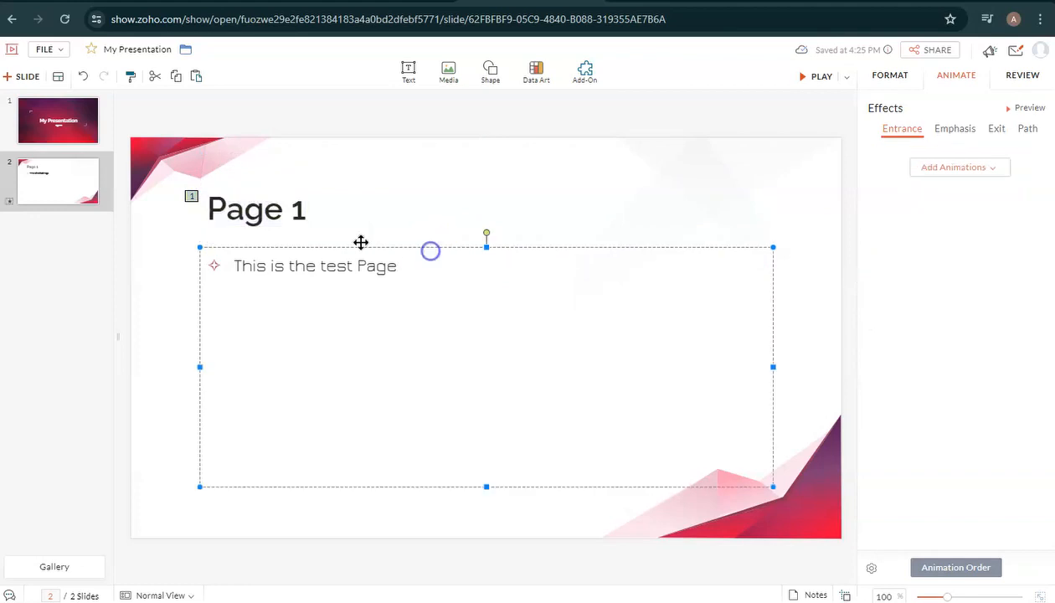
{"action": "left_click", "coordinate": [320, 218]}
{"action": "left_click", "coordinate": [287, 211]}
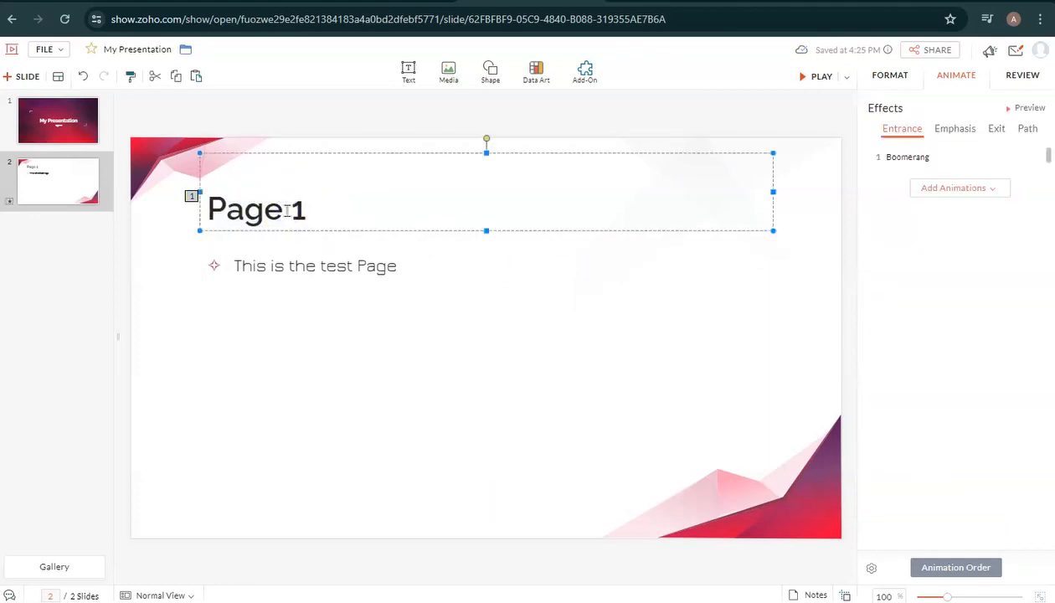
{"action": "key", "text": "F5"}
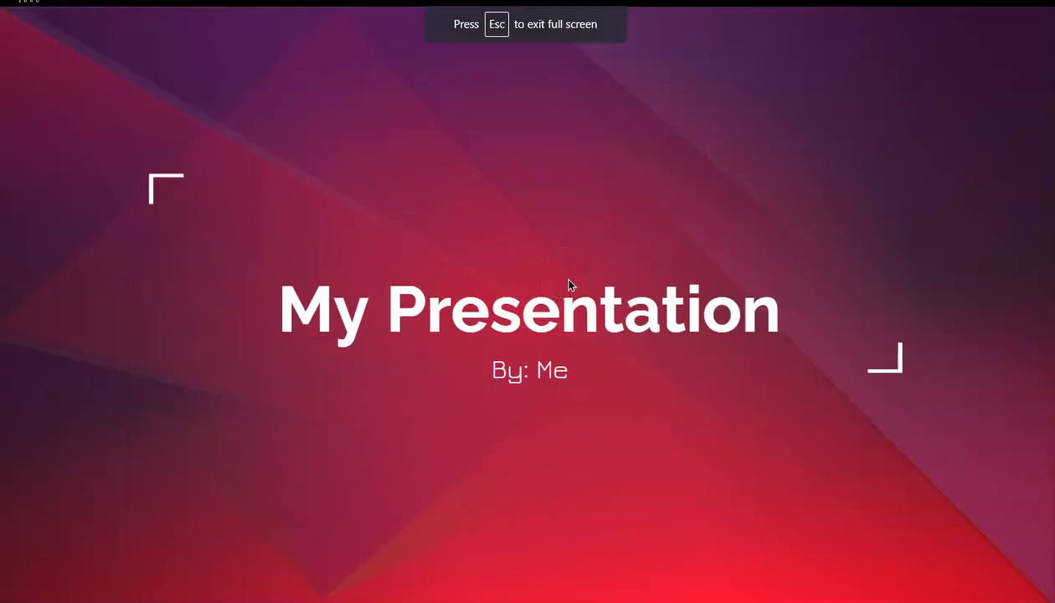
{"action": "left_click", "coordinate": [880, 572]}
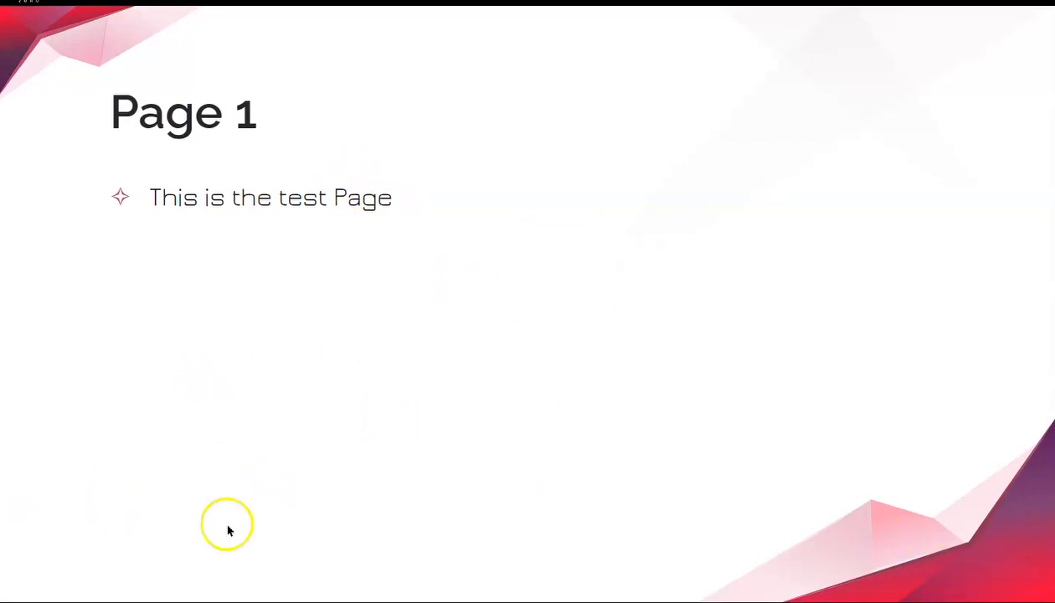
{"action": "key", "text": "Escape"}
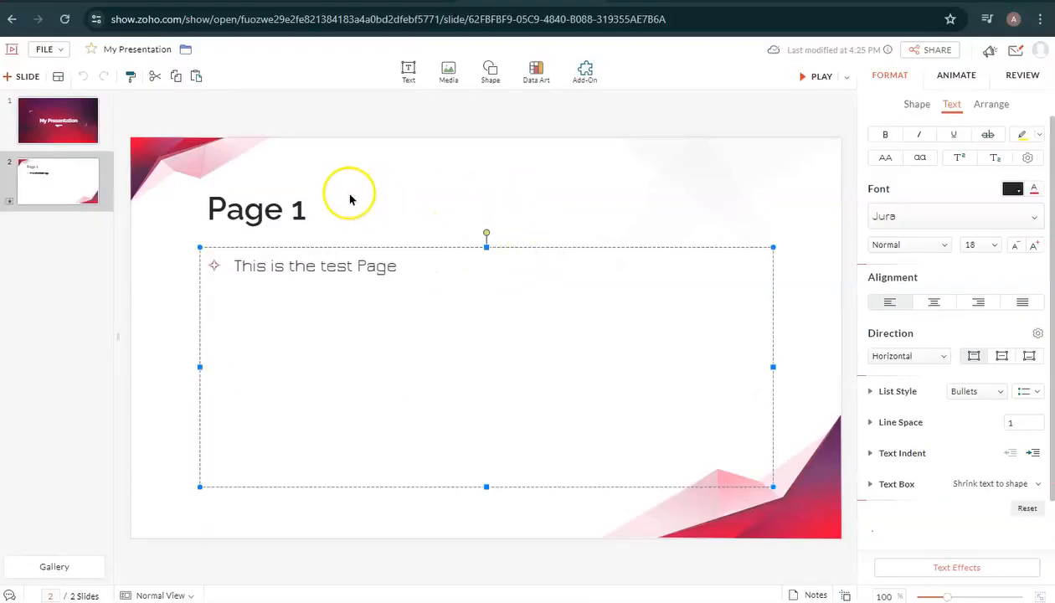
Step: Center the "Page 1" title horizontally in its text box
{"action": "left_click", "coordinate": [284, 207]}
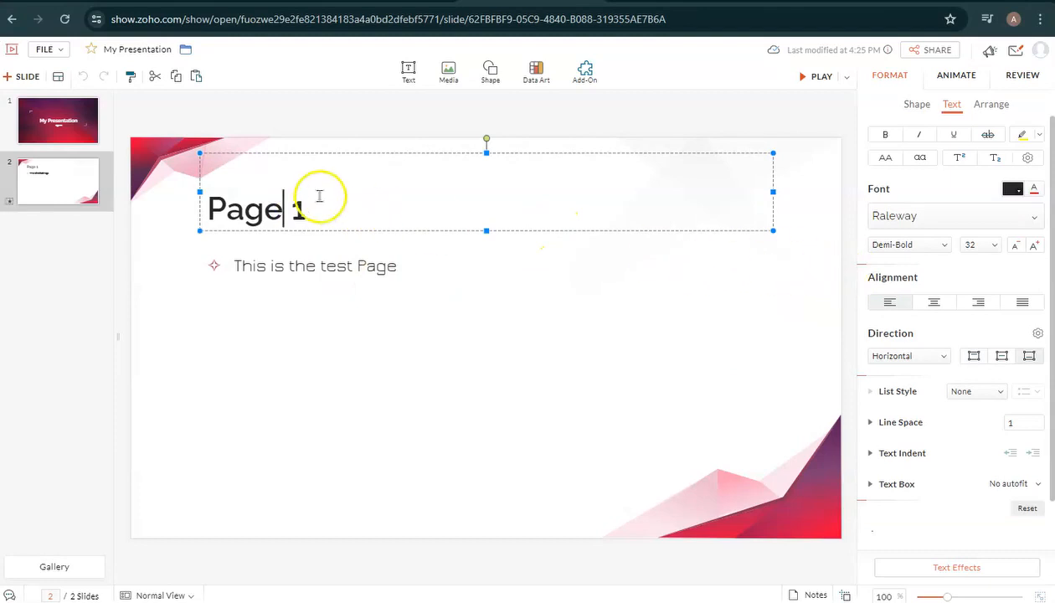
{"action": "left_click_drag", "start_coordinate": [348, 209], "coordinate": [209, 205]}
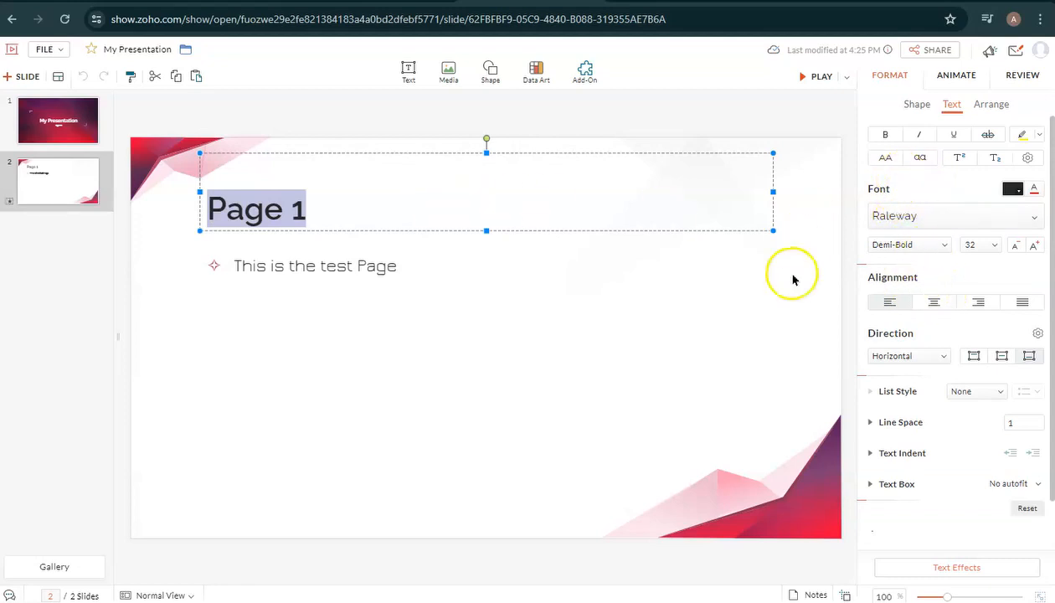
{"action": "left_click", "coordinate": [933, 303]}
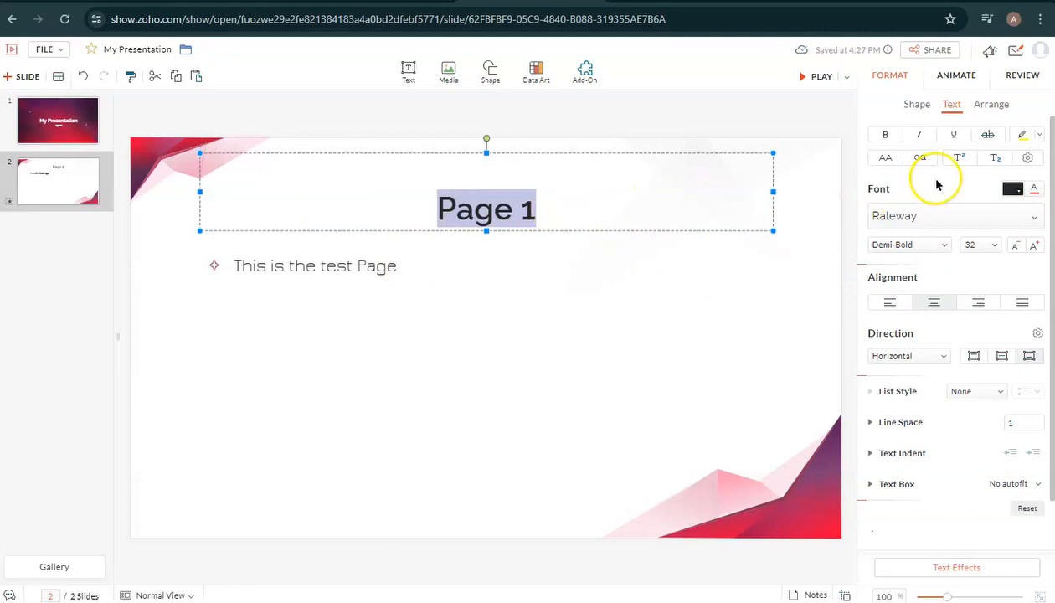
Step: Try a yellow highlight on the "Page 1" title and replace it with a white theme color
{"action": "left_click", "coordinate": [1023, 135]}
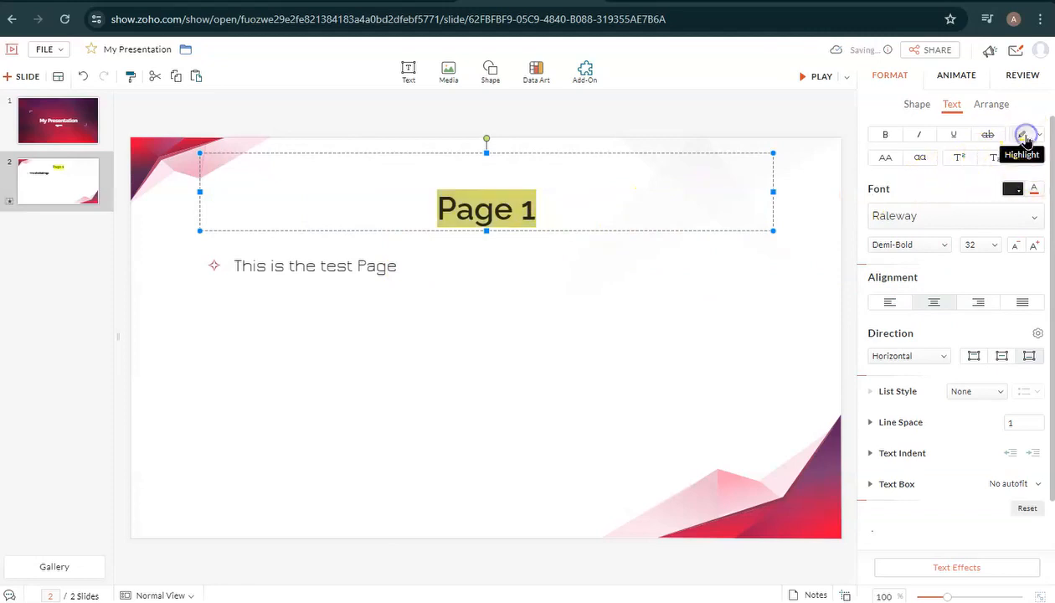
{"action": "left_click", "coordinate": [1023, 136]}
{"action": "left_click", "coordinate": [1024, 136]}
{"action": "left_click", "coordinate": [1023, 136]}
{"action": "left_click", "coordinate": [1040, 138]}
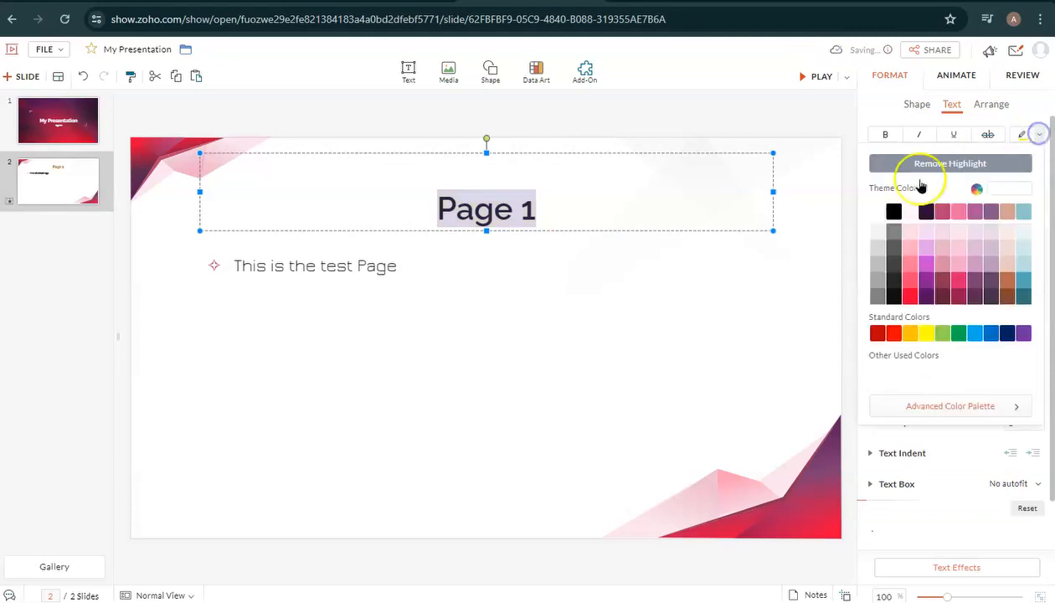
{"action": "left_click", "coordinate": [875, 214]}
{"action": "left_click", "coordinate": [1046, 136]}
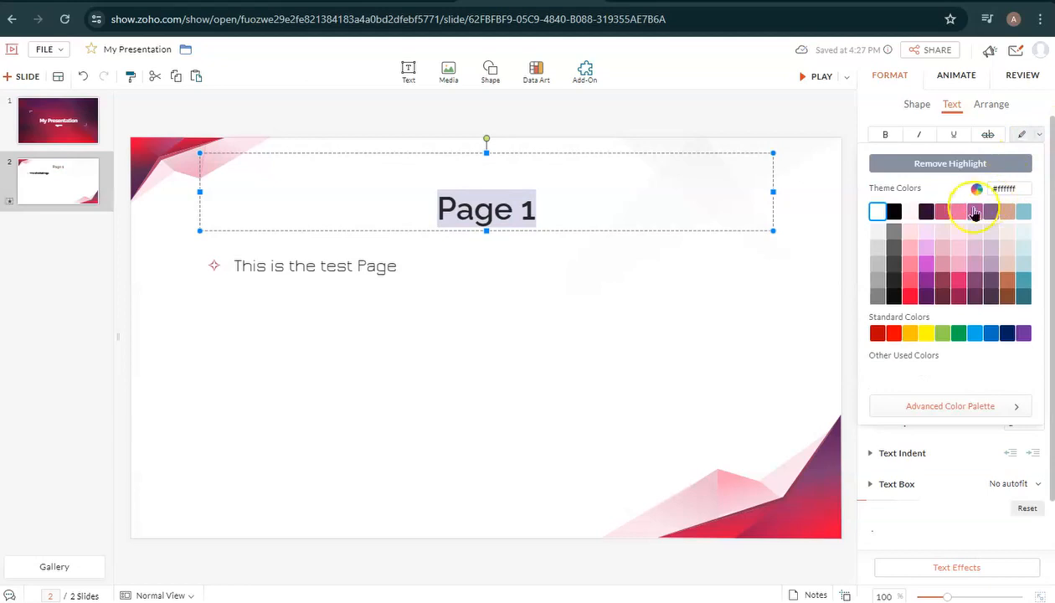
{"action": "left_click", "coordinate": [910, 216]}
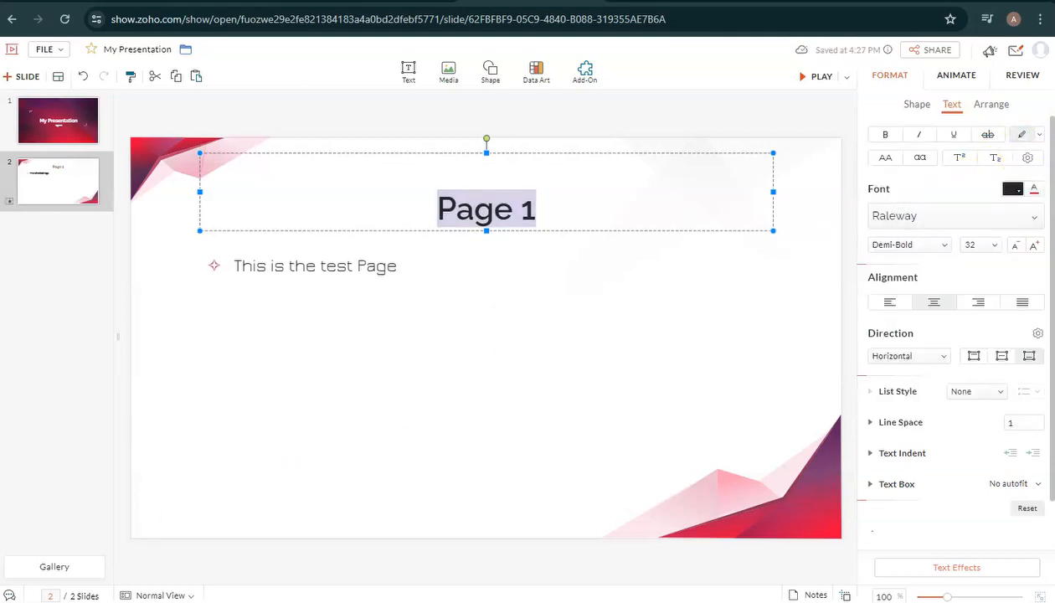
Step: Set the "Page 1" title's font to ChunkFive in the Bold weight
{"action": "left_click_drag", "start_coordinate": [536, 207], "coordinate": [400, 205]}
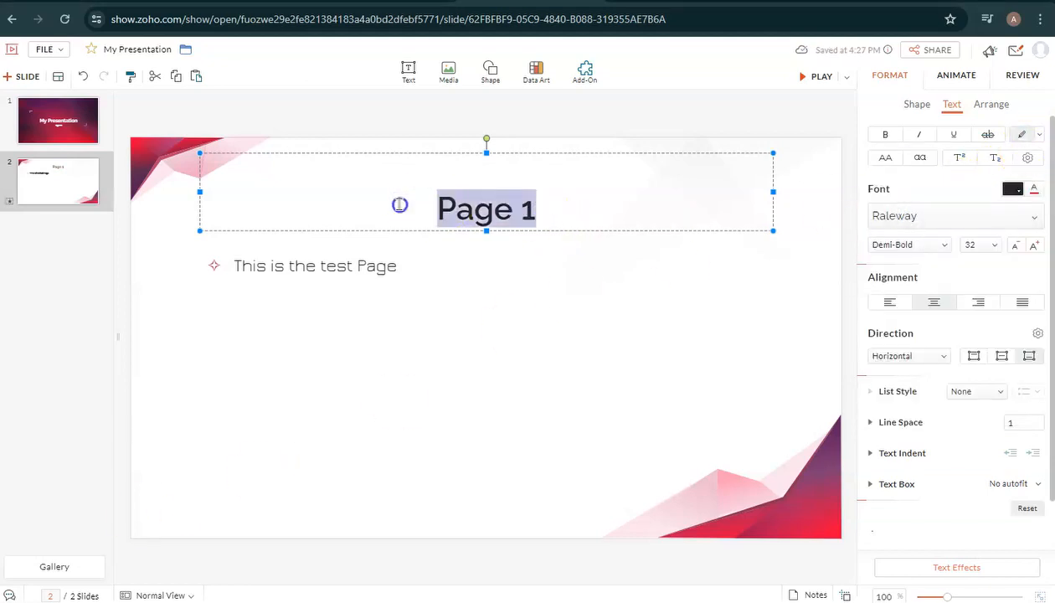
{"action": "left_click", "coordinate": [928, 216]}
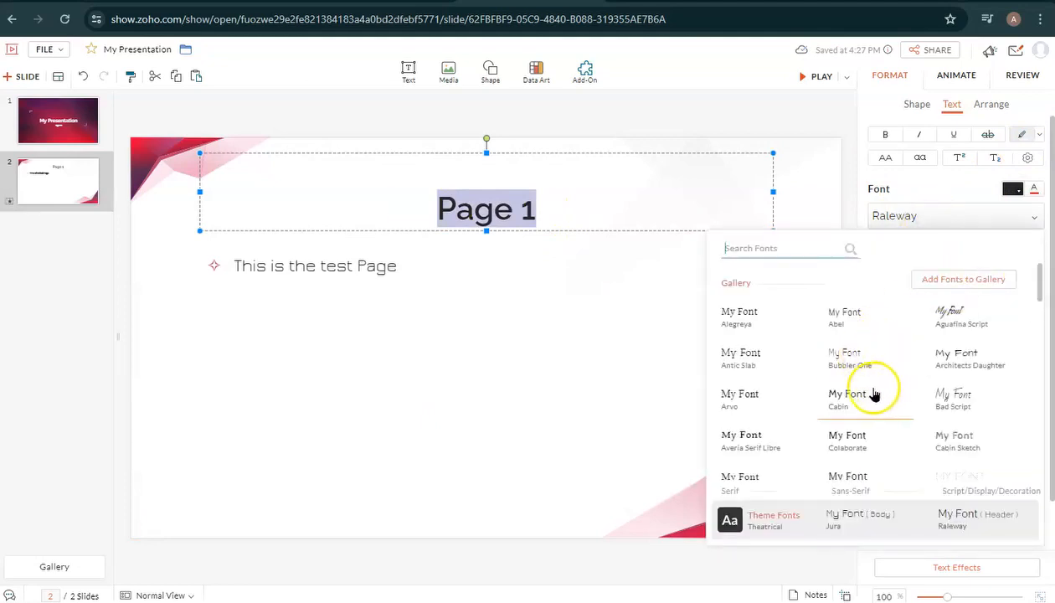
{"action": "scroll", "coordinate": [872, 360], "scroll_direction": "down", "scroll_amount": 1}
{"action": "scroll", "coordinate": [872, 360], "scroll_direction": "down", "scroll_amount": 3}
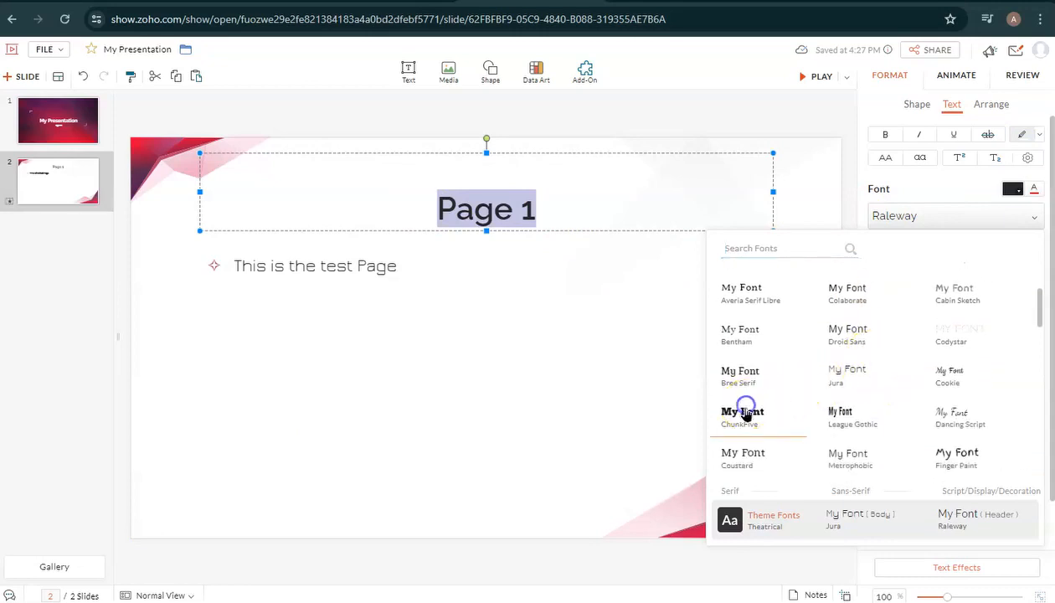
{"action": "left_click", "coordinate": [744, 414]}
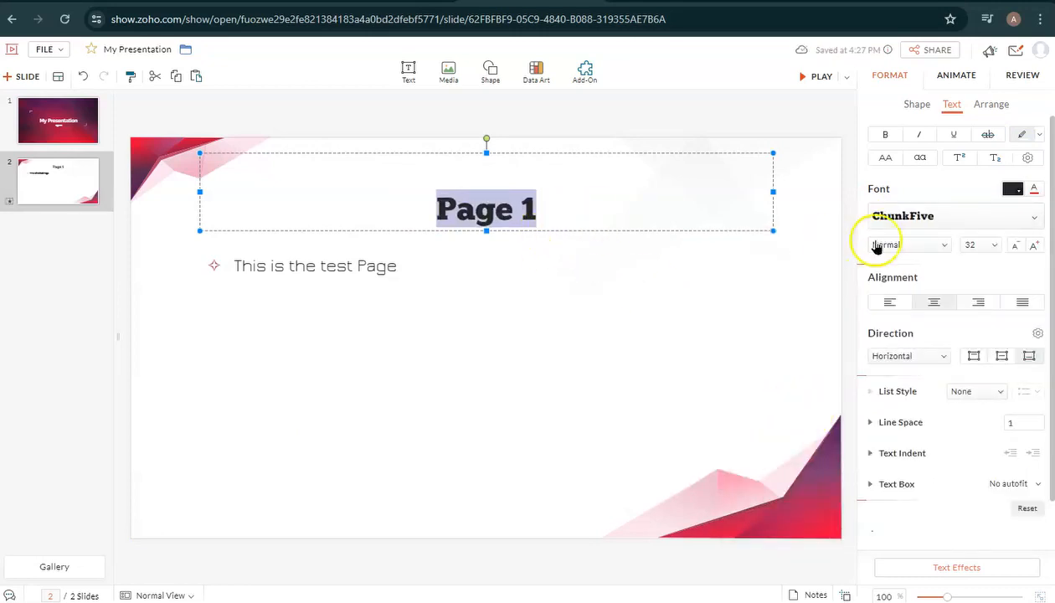
{"action": "left_click", "coordinate": [917, 253]}
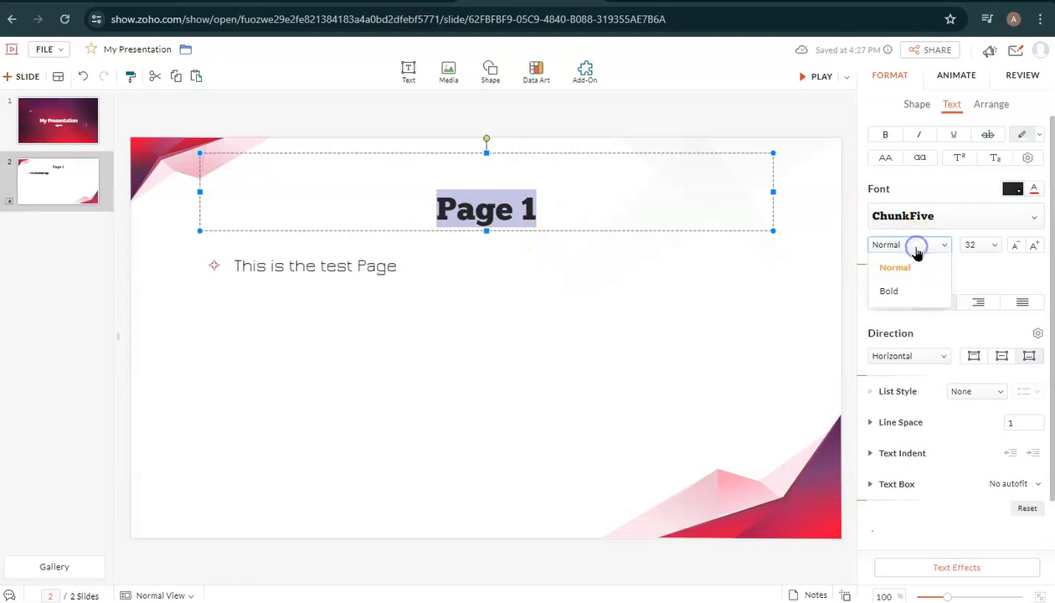
{"action": "left_click", "coordinate": [889, 291]}
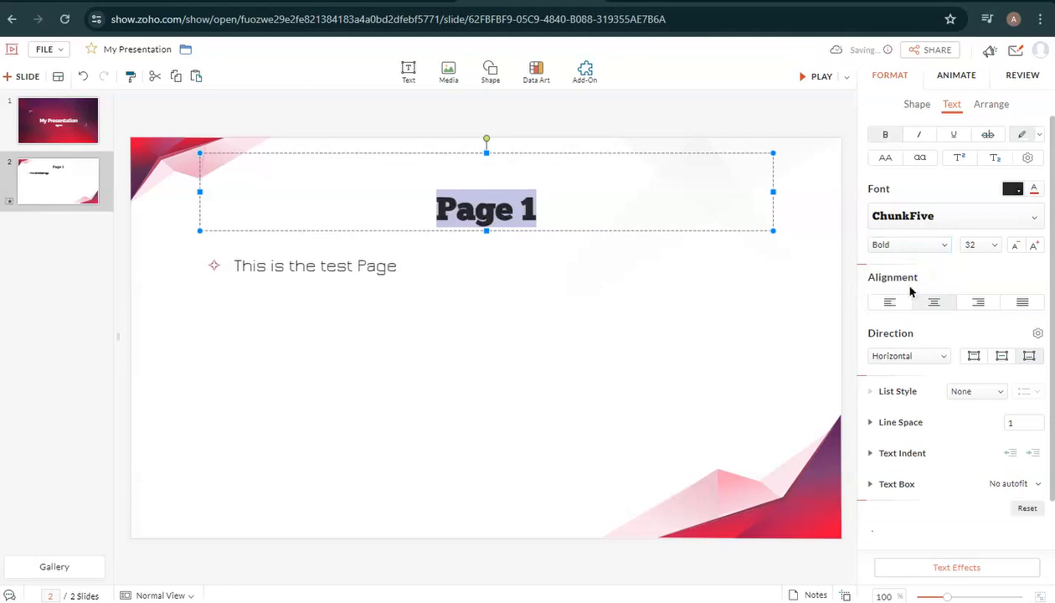
Step: Set the "Page 1" title's font size to 64
{"action": "left_click", "coordinate": [974, 244]}
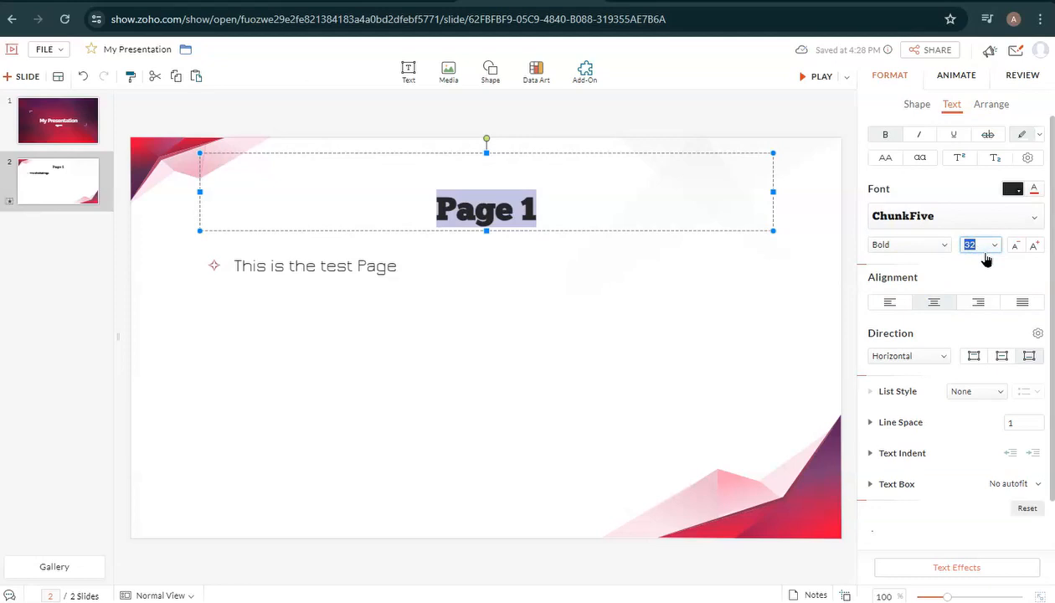
{"action": "type", "text": "64"}
{"action": "key", "text": "Return"}
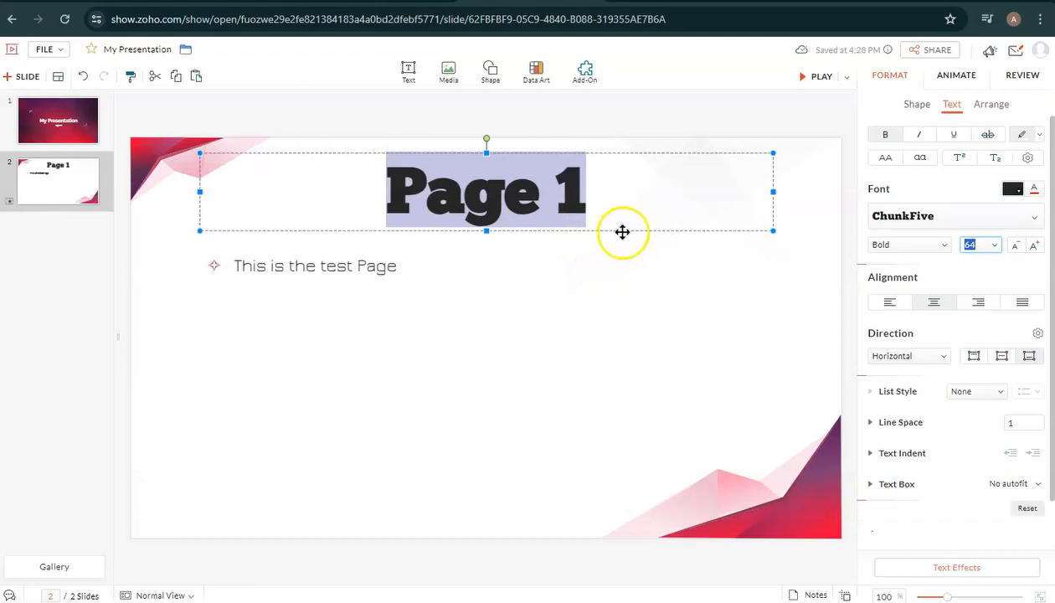
{"action": "left_click", "coordinate": [742, 280]}
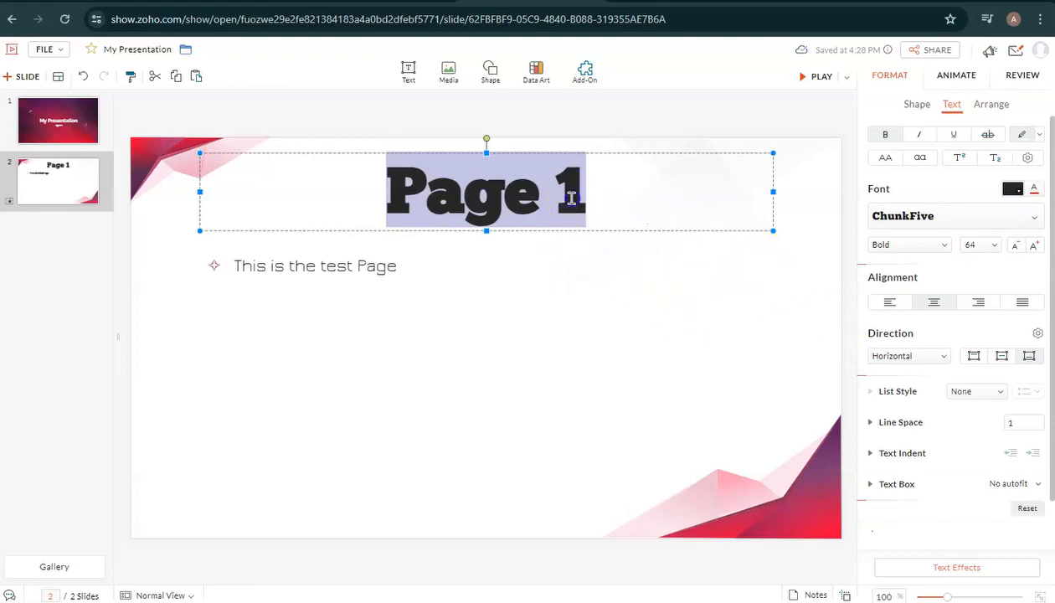
{"action": "left_click", "coordinate": [574, 196]}
{"action": "left_click", "coordinate": [633, 237]}
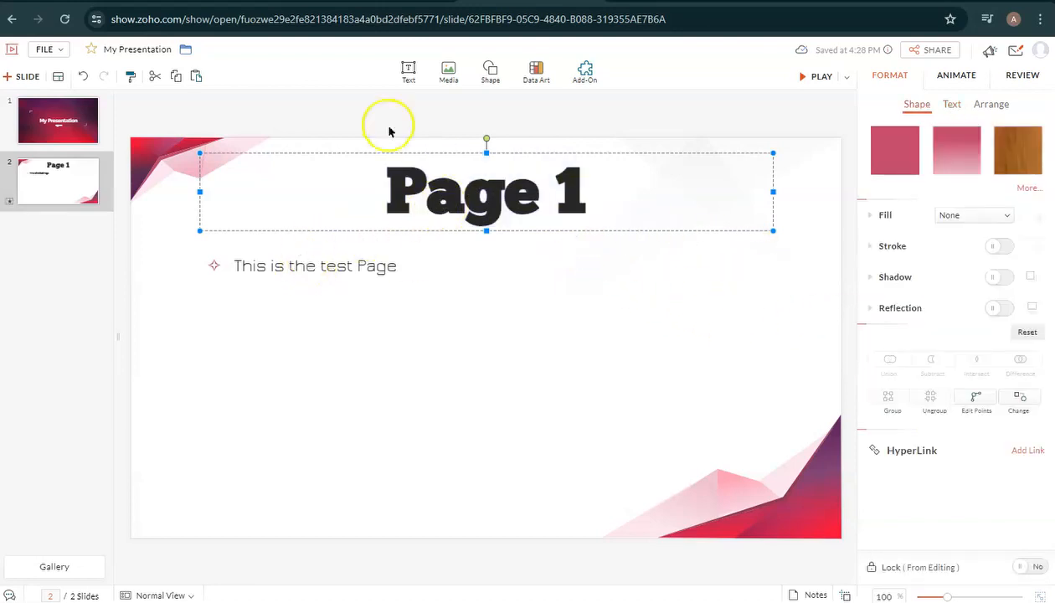
Step: Add a quote-style text box below the bullet line on slide 2 reading "This is my first presentation"
{"action": "left_click", "coordinate": [410, 74]}
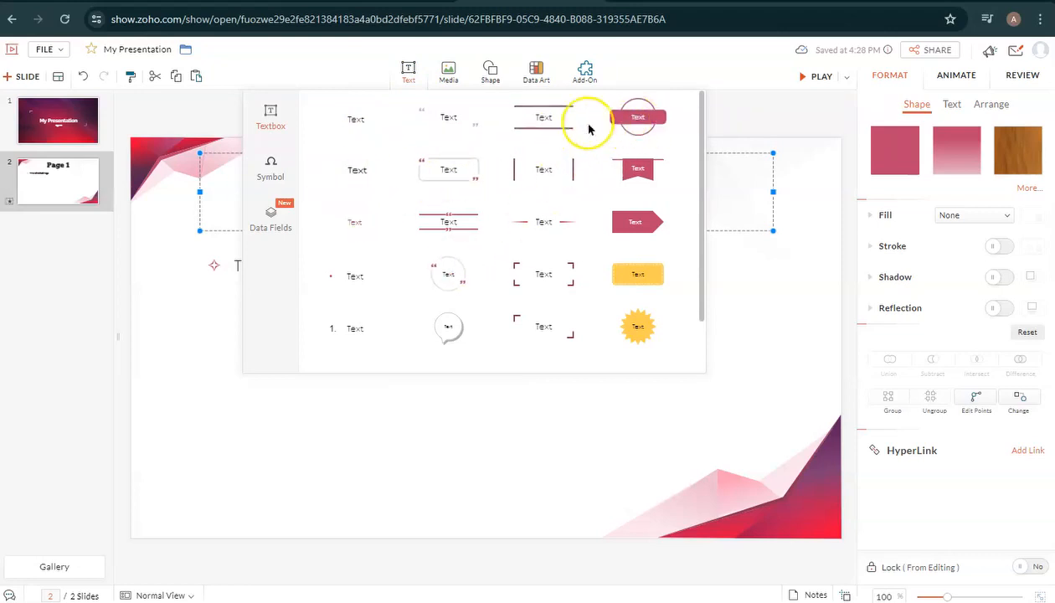
{"action": "left_click", "coordinate": [455, 167]}
{"action": "left_click_drag", "start_coordinate": [494, 304], "coordinate": [254, 318]}
{"action": "double_click", "coordinate": [258, 315]}
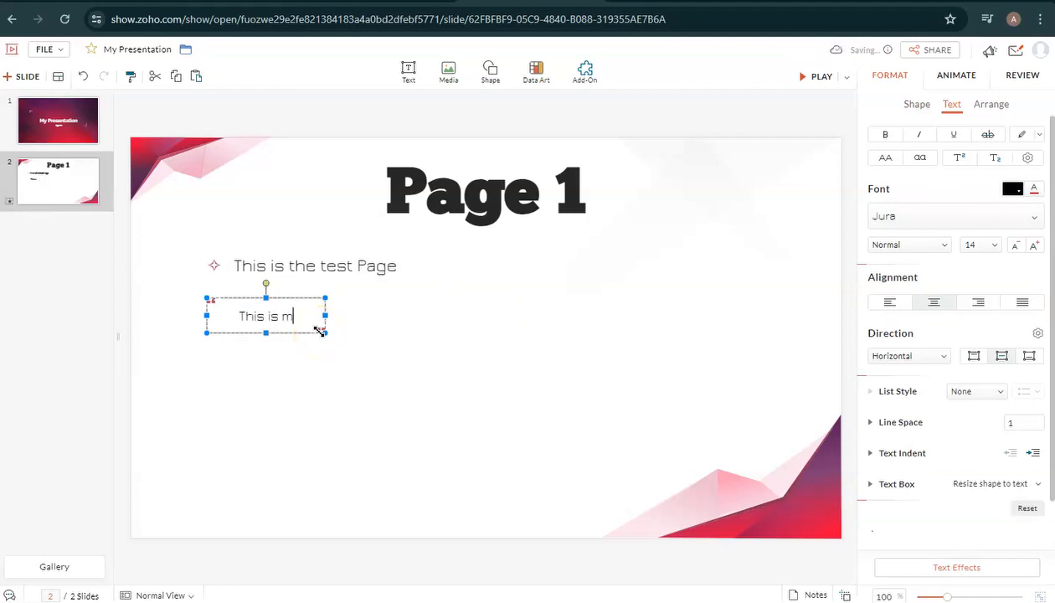
{"action": "type", "text": "This is my first presentation"}
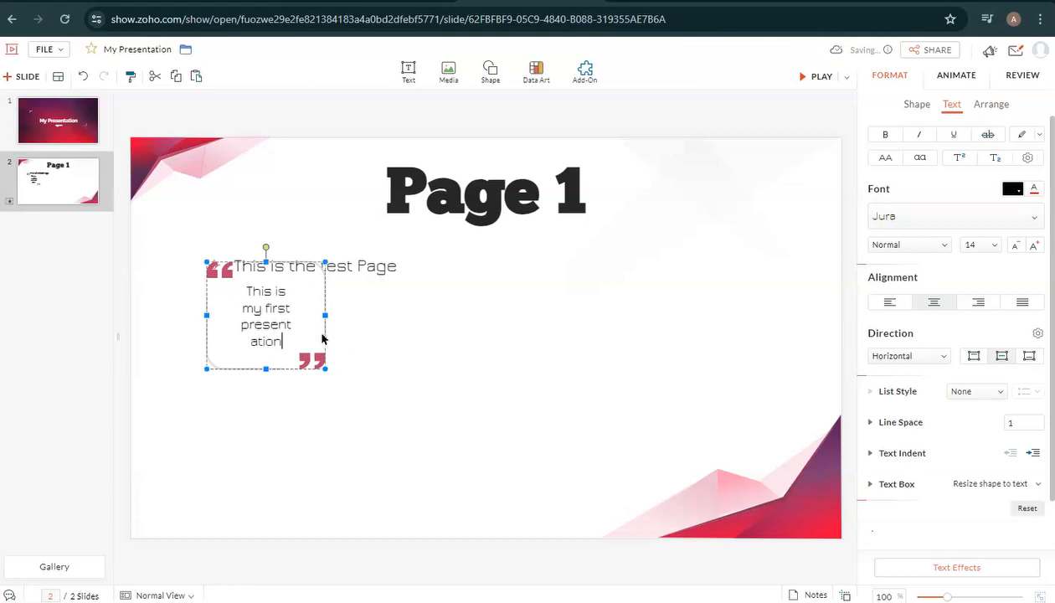
Step: Widen the quote text box so its text fits on one line and center it under the title
{"action": "left_click_drag", "start_coordinate": [325, 315], "coordinate": [520, 318]}
{"action": "left_click_drag", "start_coordinate": [413, 307], "coordinate": [536, 307]}
{"action": "left_click", "coordinate": [554, 366]}
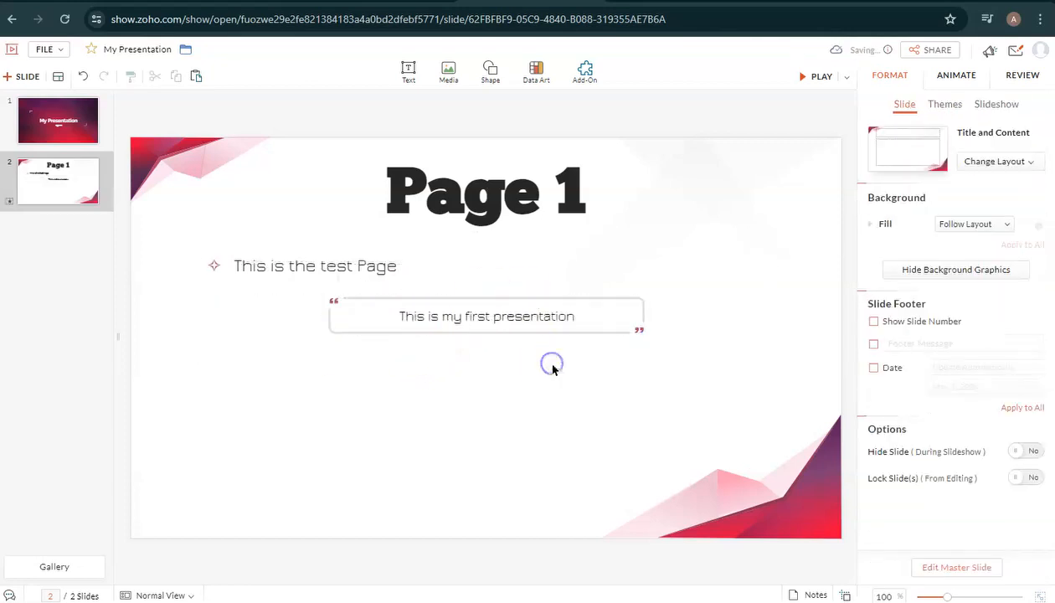
Step: Center the bullet line "This is the test Page" horizontally in its text box
{"action": "left_click", "coordinate": [367, 264]}
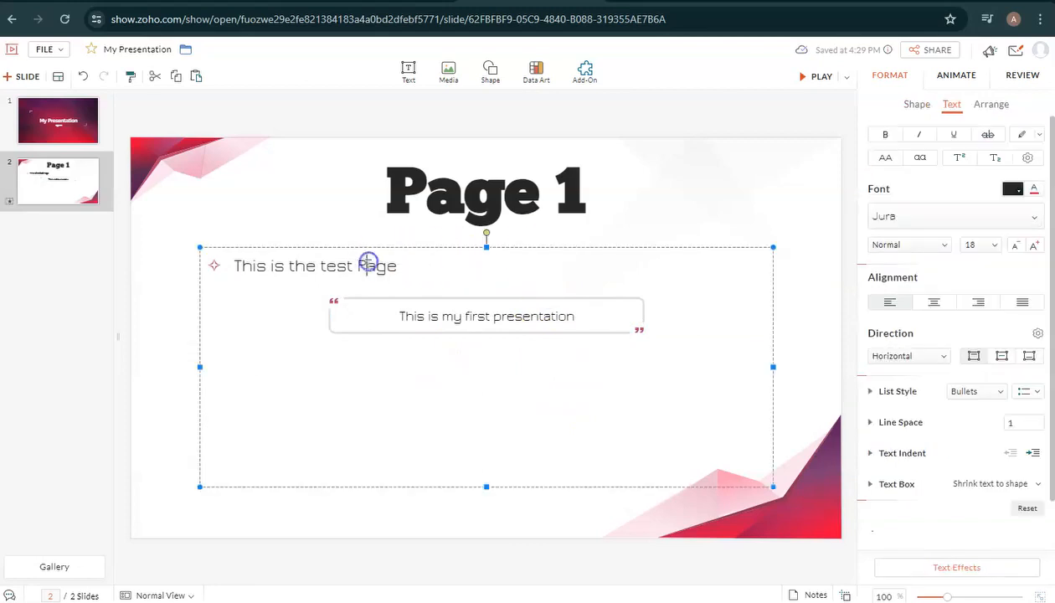
{"action": "left_click", "coordinate": [934, 301]}
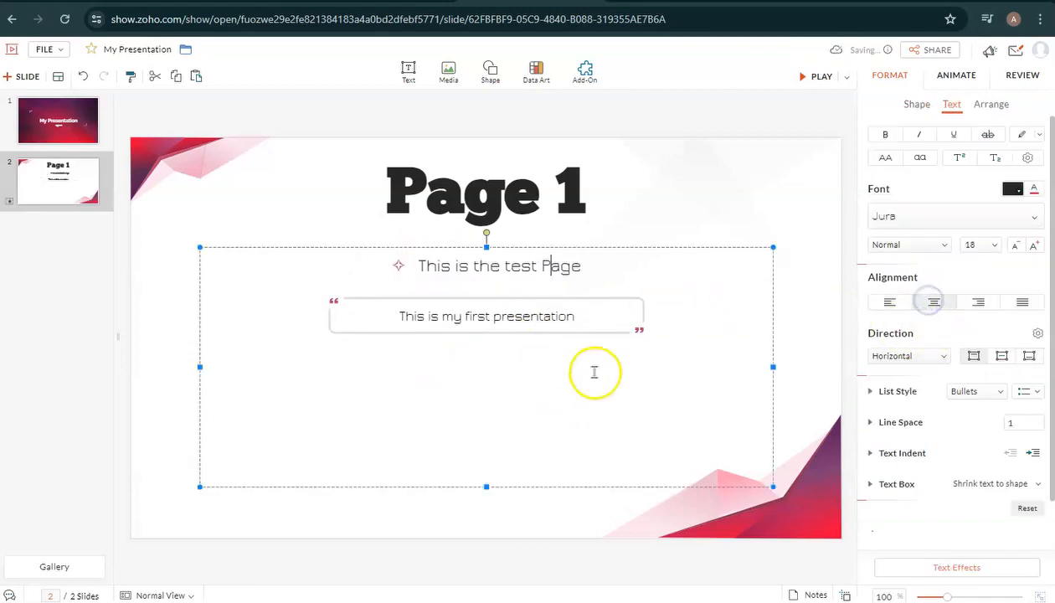
{"action": "left_click", "coordinate": [685, 209]}
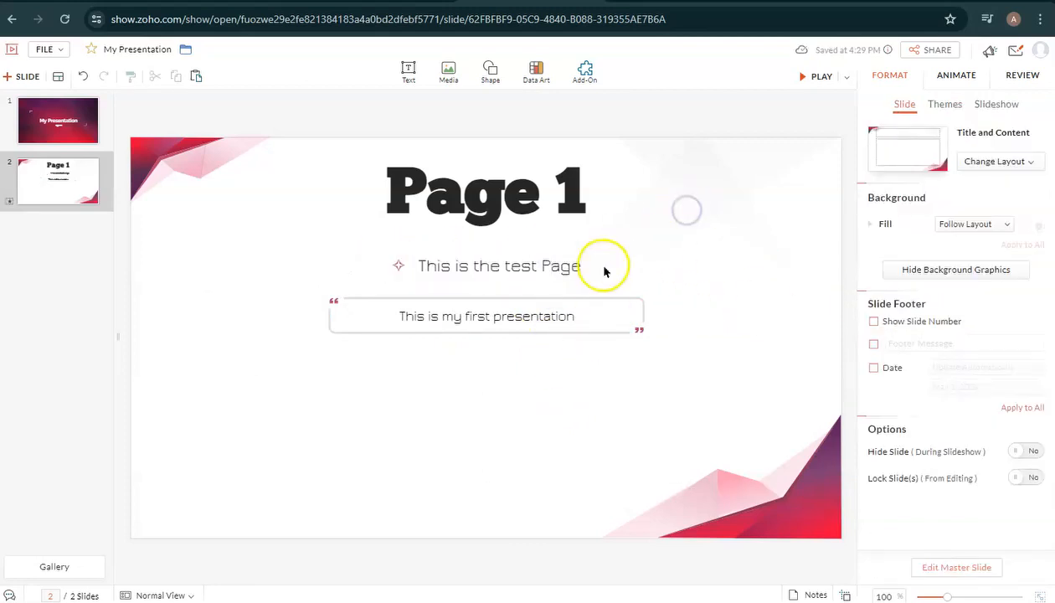
Step: Shorten the bullet text box from below so that it ends just above the quote box
{"action": "left_click", "coordinate": [546, 266]}
{"action": "left_click_drag", "start_coordinate": [486, 487], "coordinate": [485, 295]}
{"action": "left_click", "coordinate": [696, 170]}
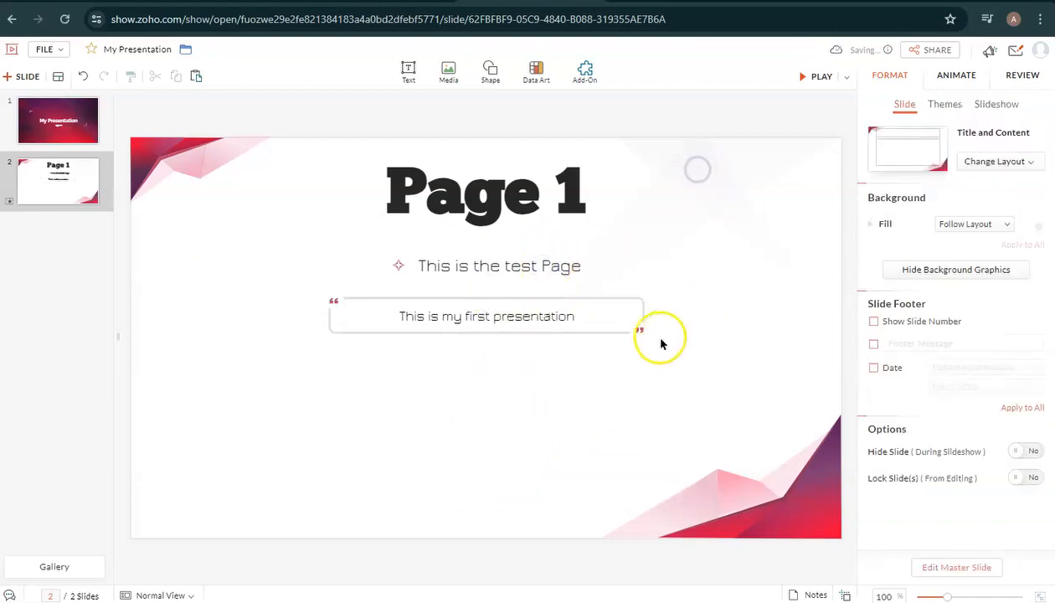
{"action": "left_click", "coordinate": [592, 312]}
{"action": "left_click", "coordinate": [616, 352]}
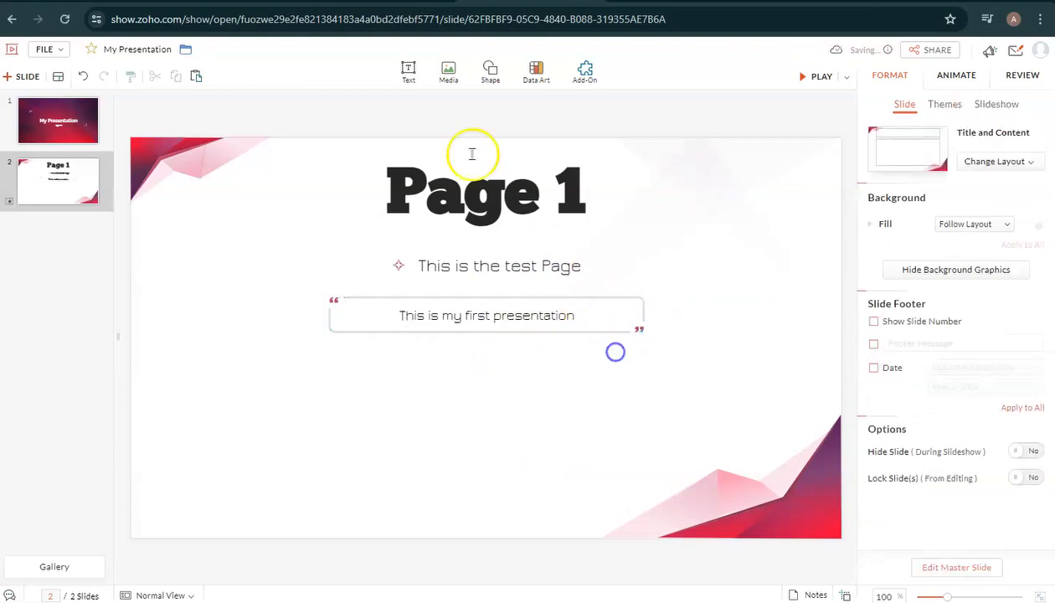
Step: Review the media insertion options for images, audio, video and embed code
{"action": "left_click", "coordinate": [448, 71]}
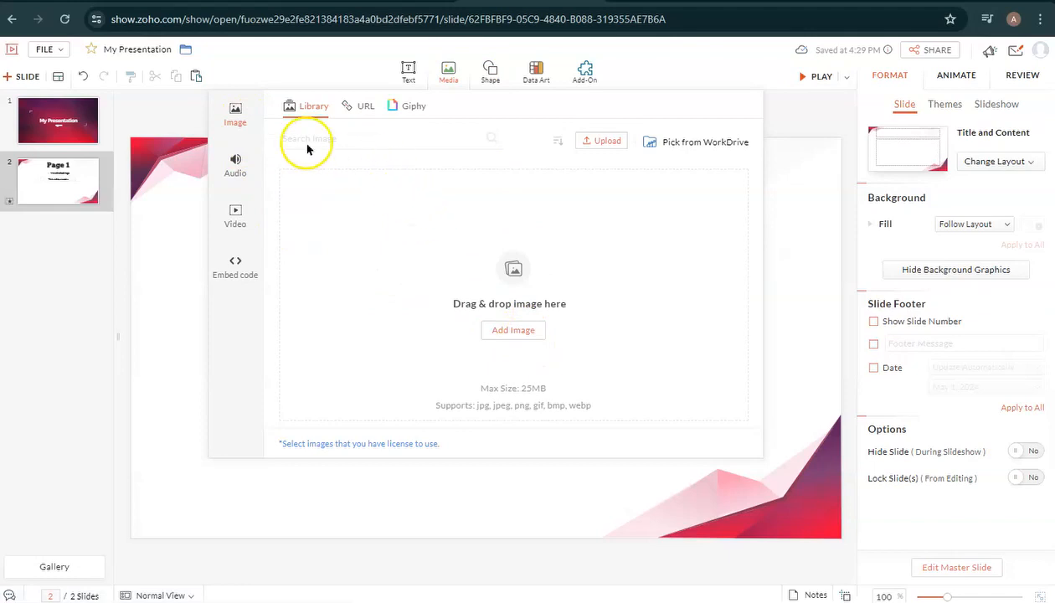
{"action": "left_click", "coordinate": [244, 165]}
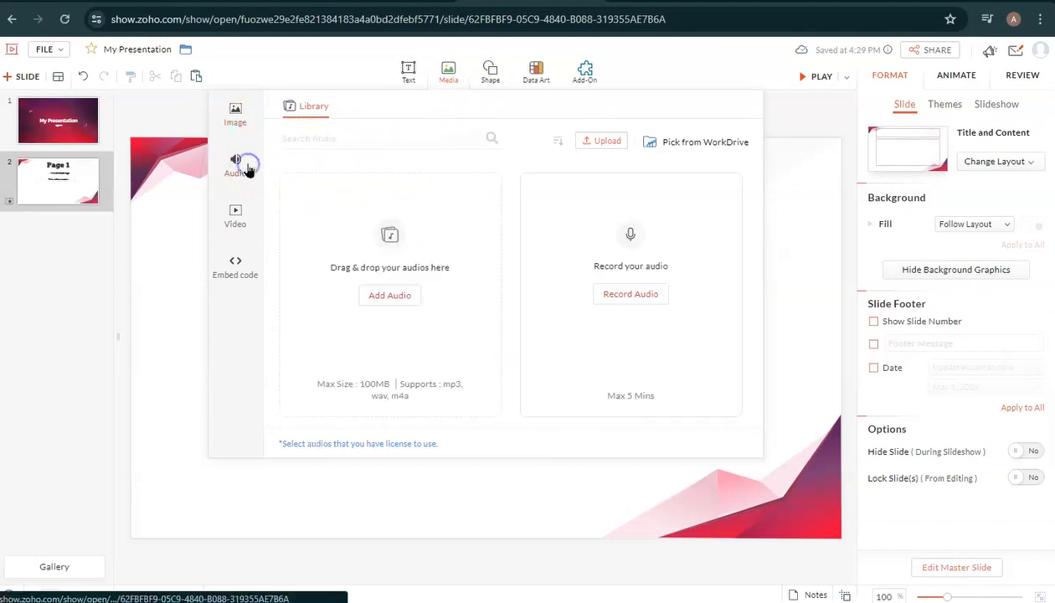
{"action": "left_click", "coordinate": [238, 216]}
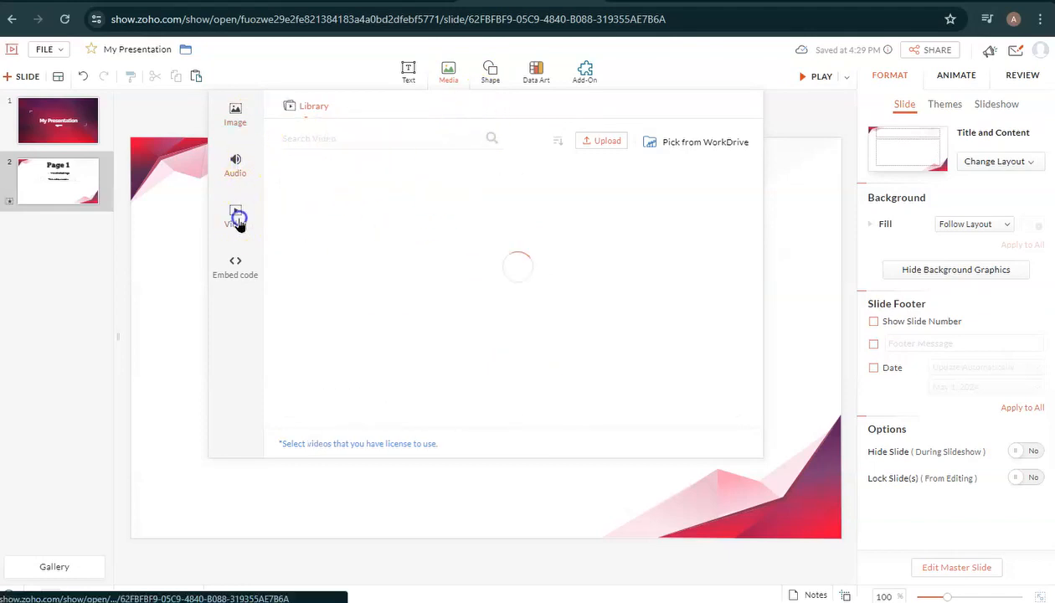
{"action": "left_click", "coordinate": [236, 270]}
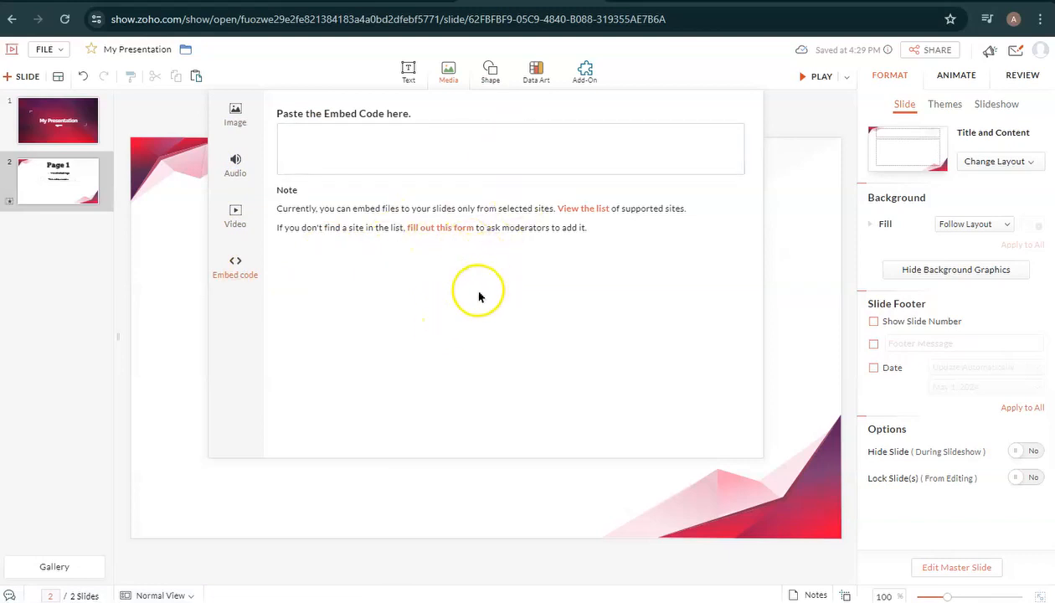
{"action": "left_click", "coordinate": [494, 142]}
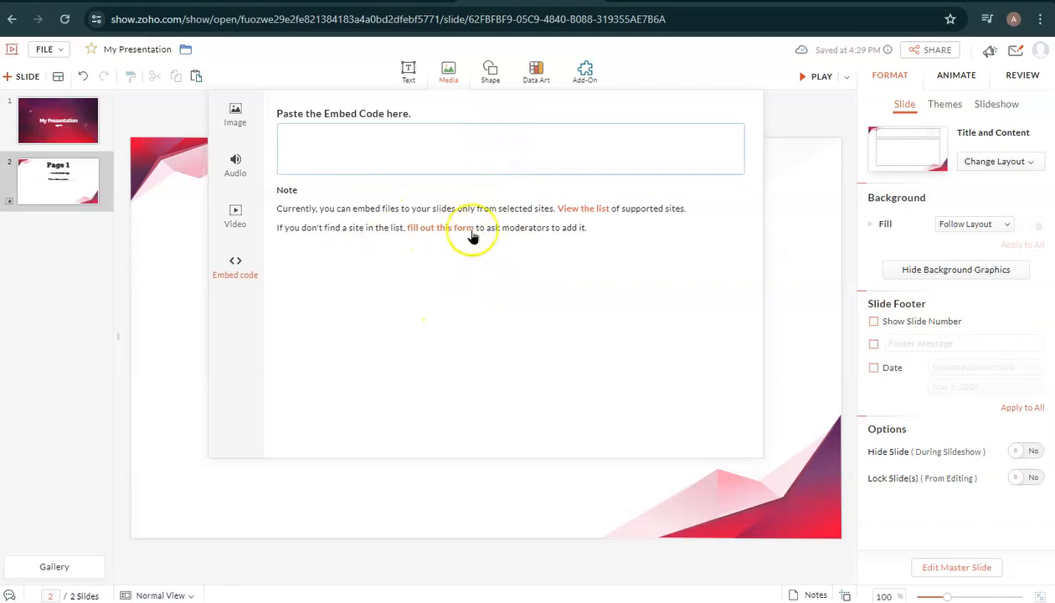
Step: Insert a right triangle shape and place it in the slide's bottom-left corner
{"action": "left_click", "coordinate": [493, 84]}
{"action": "left_click", "coordinate": [493, 76]}
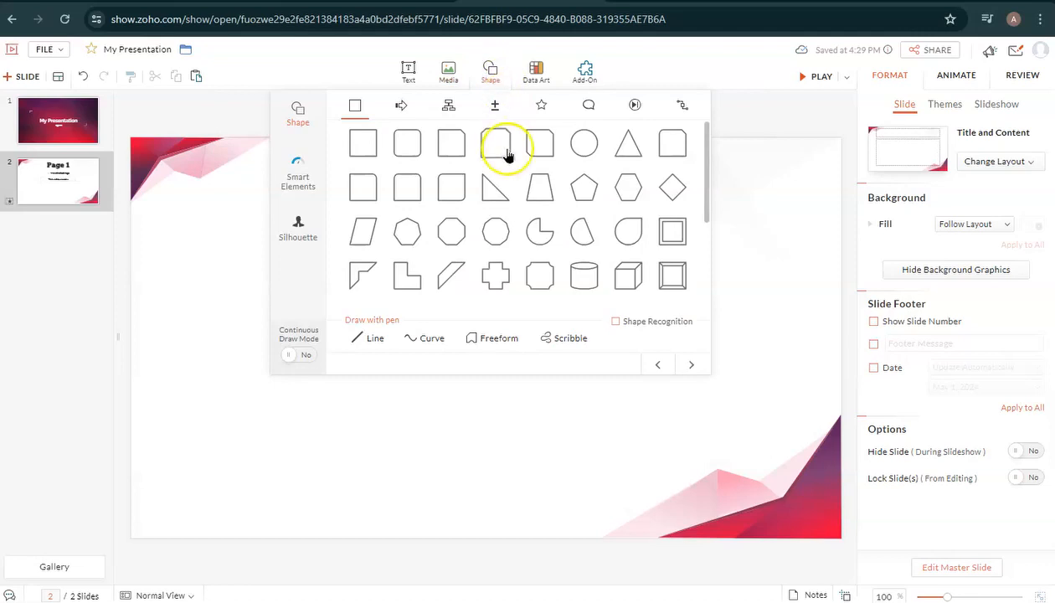
{"action": "left_click", "coordinate": [488, 199]}
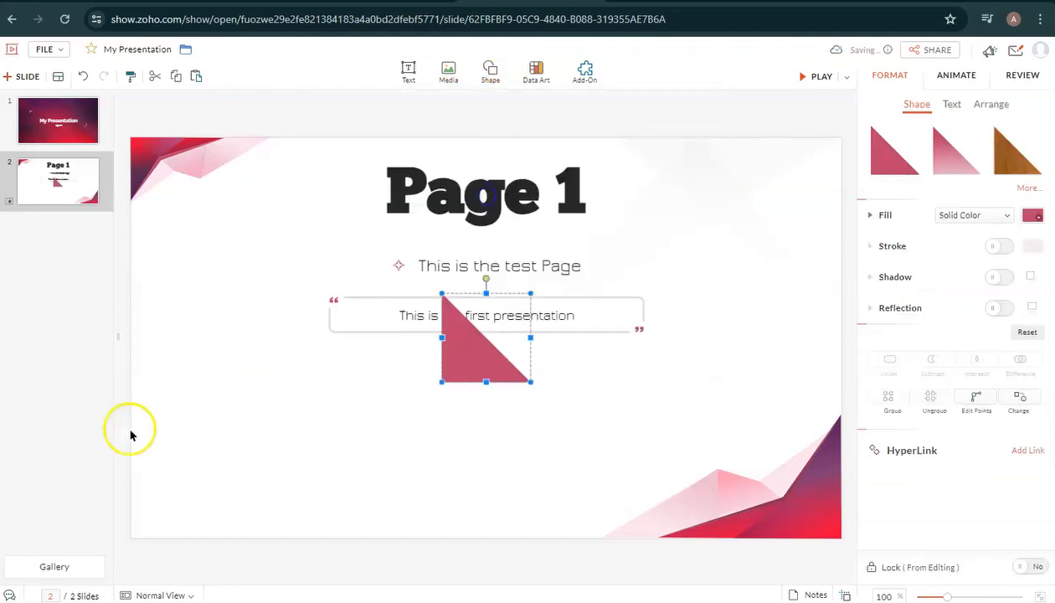
{"action": "left_click_drag", "start_coordinate": [473, 360], "coordinate": [168, 515]}
{"action": "left_click", "coordinate": [279, 472]}
{"action": "left_click", "coordinate": [155, 502]}
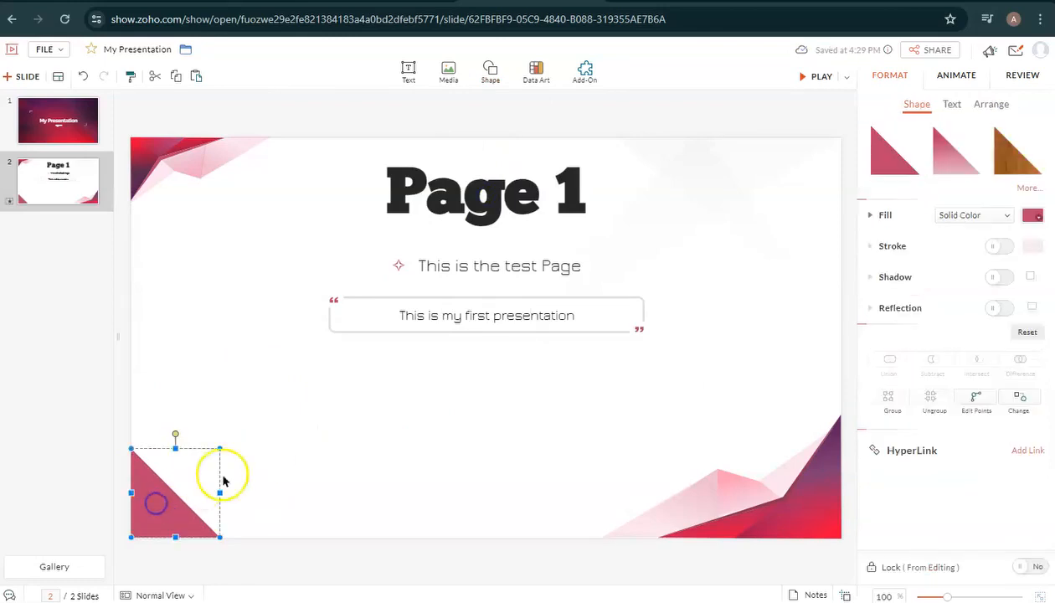
Step: Duplicate the corner triangle, turn the copy around and fit it into the slide's top-right corner
{"action": "key", "text": "ctrl+d"}
{"action": "left_click_drag", "start_coordinate": [167, 526], "coordinate": [674, 266]}
{"action": "left_click_drag", "start_coordinate": [637, 293], "coordinate": [803, 172]}
{"action": "left_click_drag", "start_coordinate": [711, 146], "coordinate": [731, 147]}
{"action": "left_click_drag", "start_coordinate": [765, 172], "coordinate": [780, 161]}
{"action": "left_click", "coordinate": [754, 267]}
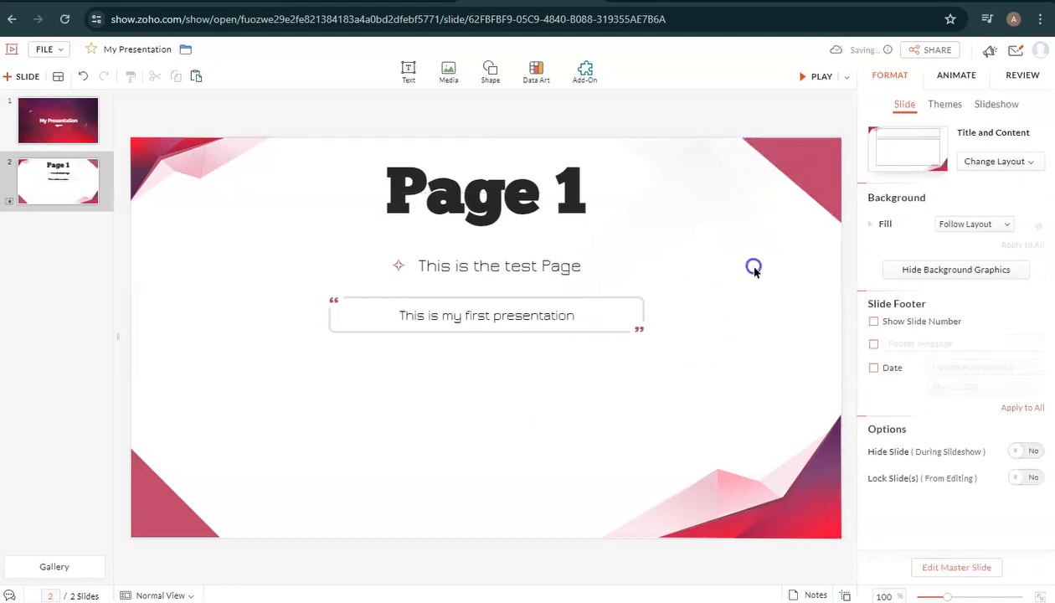
Step: Examine the available table styles and the column, line, scatter, pie, area and doughnut chart types
{"action": "left_click", "coordinate": [535, 70]}
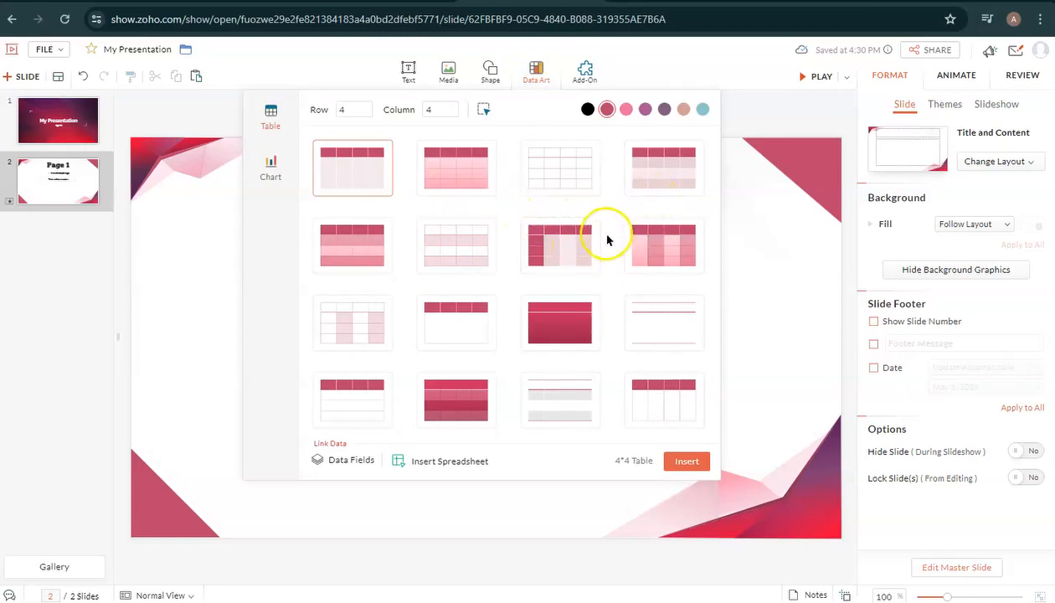
{"action": "left_click", "coordinate": [274, 165]}
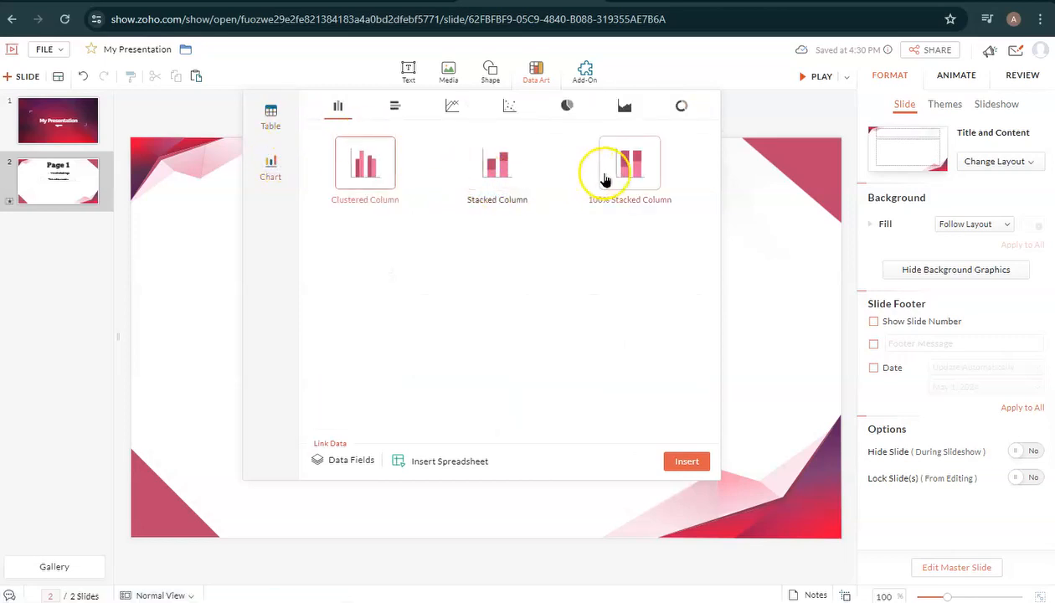
{"action": "left_click", "coordinate": [451, 106]}
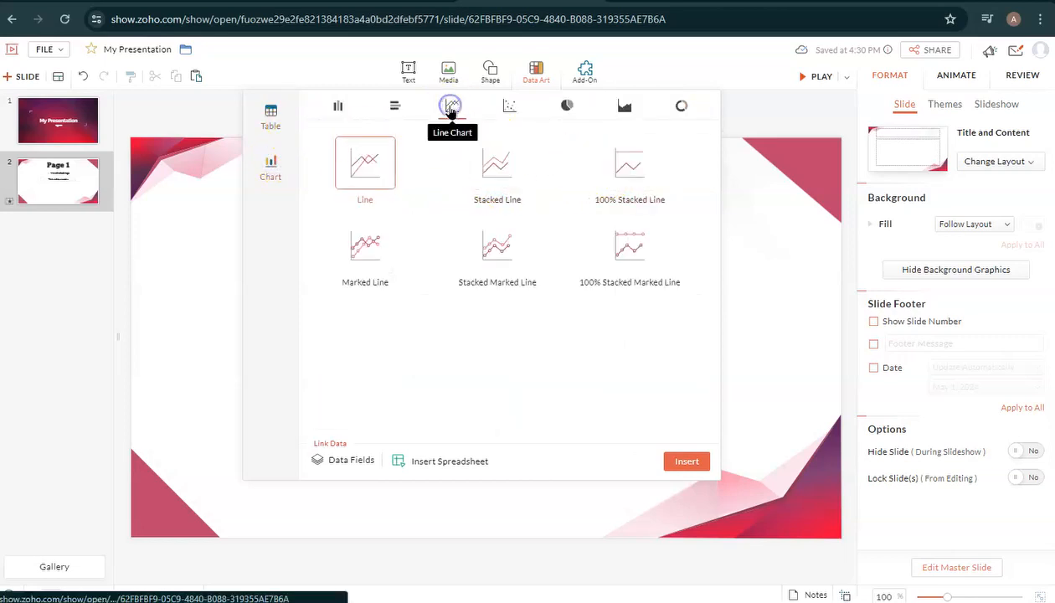
{"action": "left_click", "coordinate": [508, 109]}
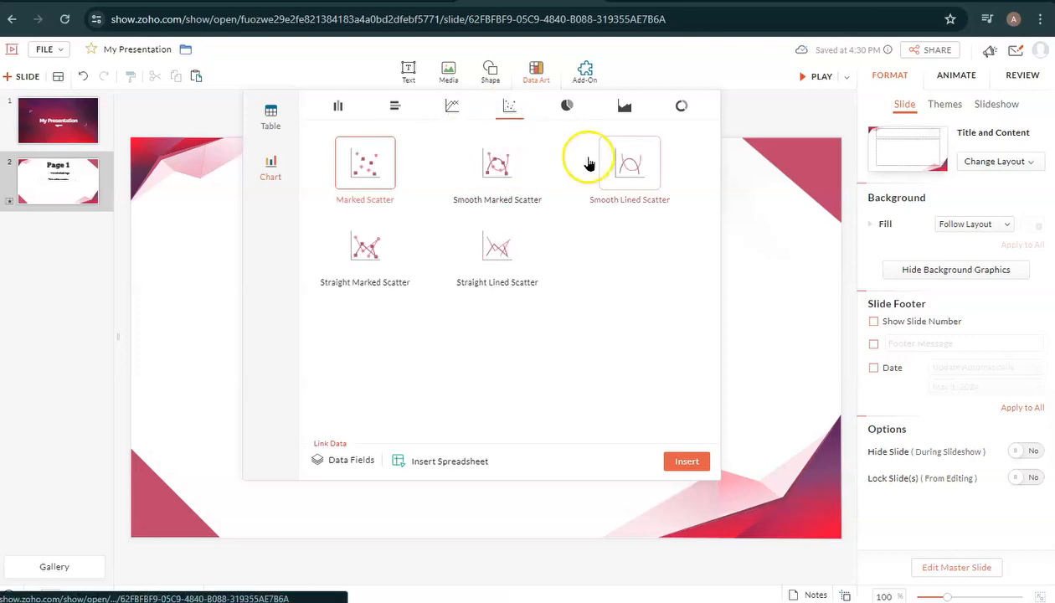
{"action": "left_click", "coordinate": [566, 107]}
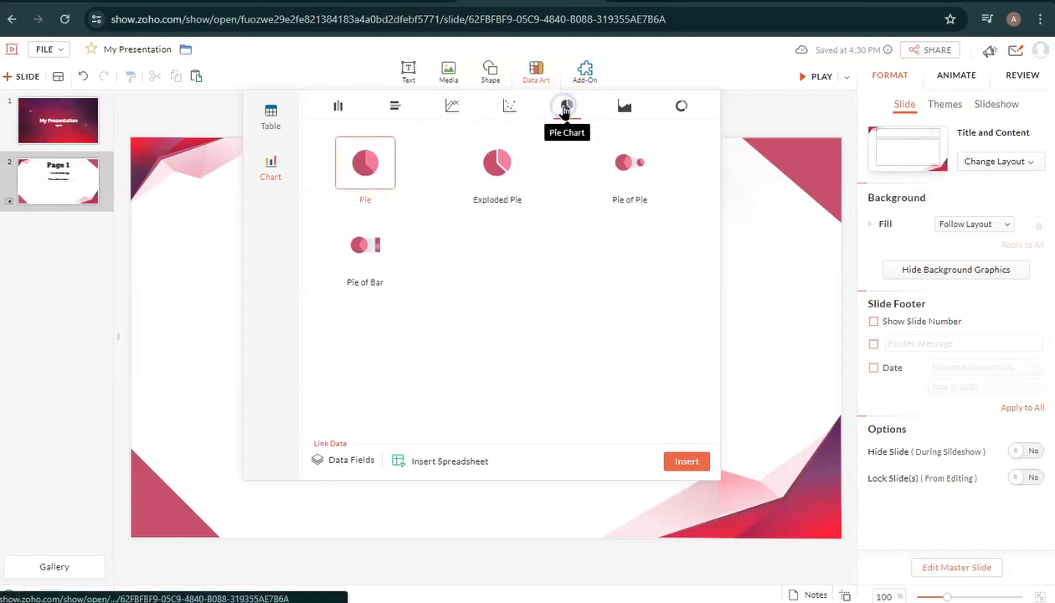
{"action": "left_click", "coordinate": [625, 107]}
{"action": "left_click", "coordinate": [682, 107]}
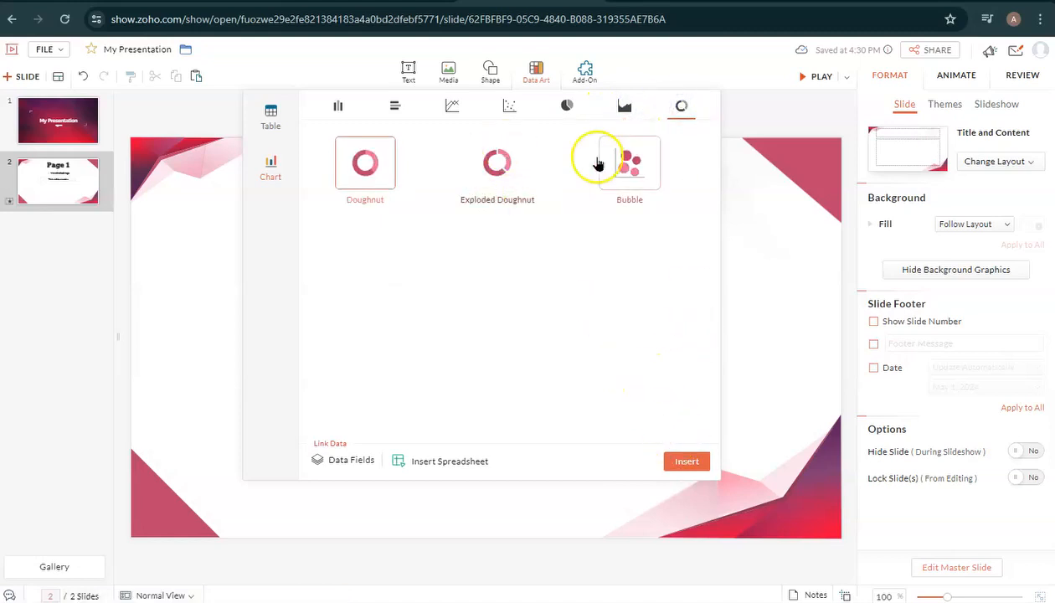
{"action": "left_click", "coordinate": [771, 225]}
{"action": "left_click", "coordinate": [720, 260]}
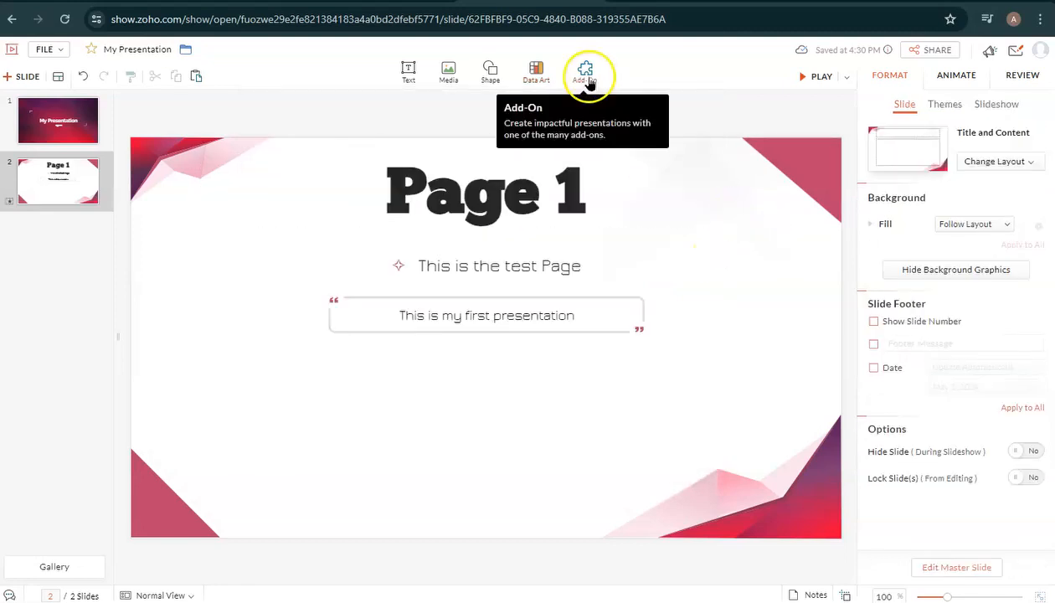
Step: Review the add-ons for YouTube, Zoho Analytics, Twemoji and Zoho Sprints
{"action": "left_click", "coordinate": [587, 75]}
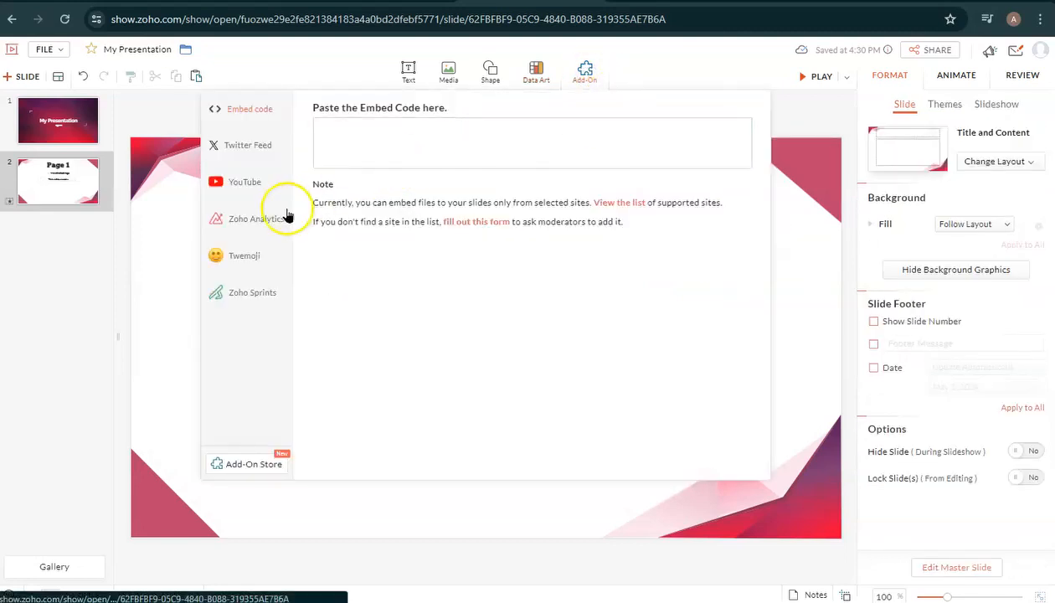
{"action": "left_click", "coordinate": [268, 186]}
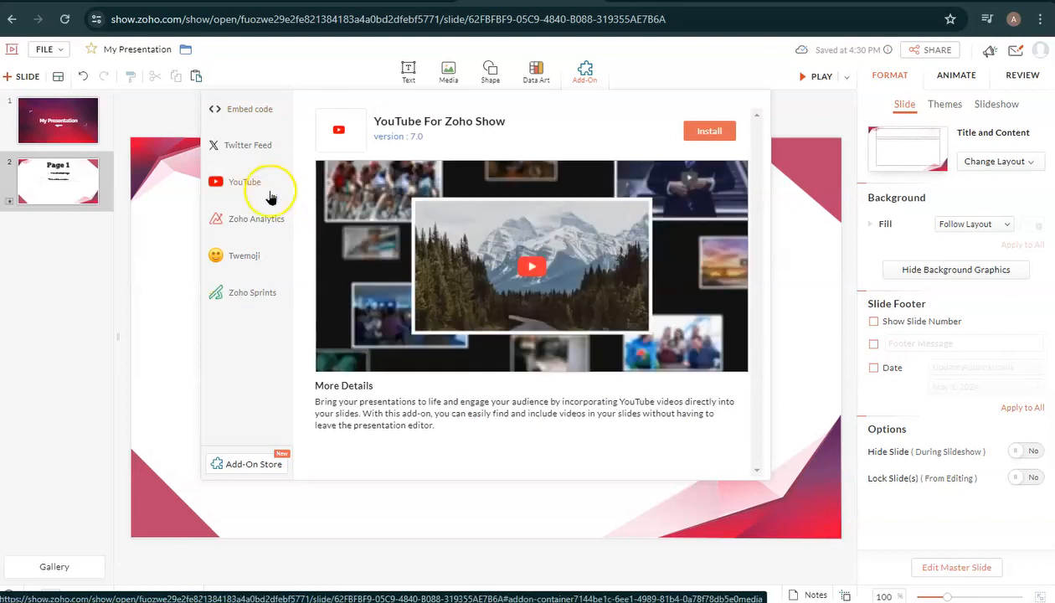
{"action": "left_click", "coordinate": [261, 218]}
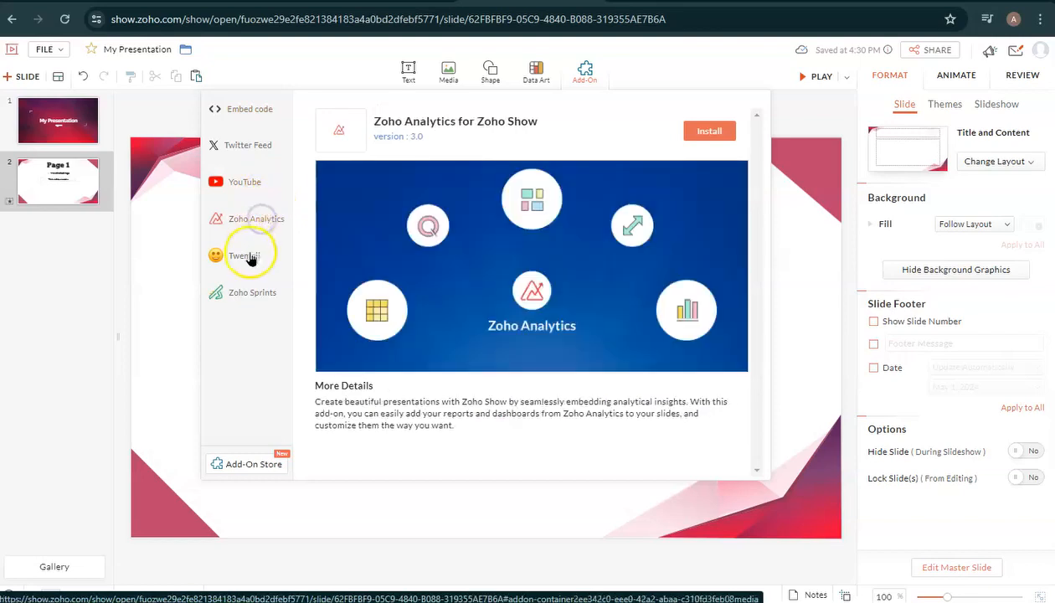
{"action": "left_click", "coordinate": [248, 262]}
{"action": "left_click", "coordinate": [252, 293]}
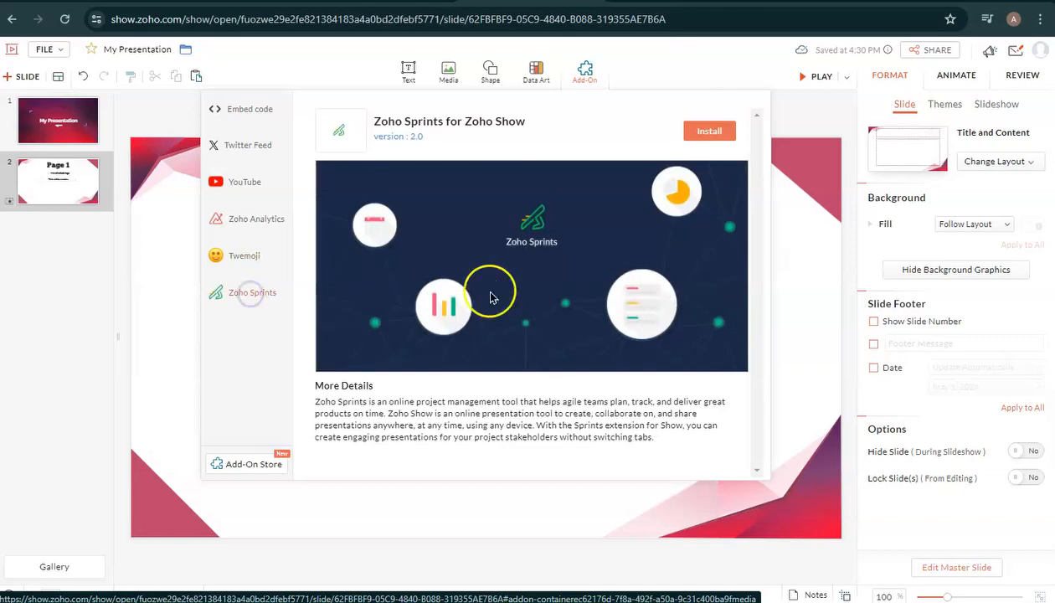
{"action": "left_click", "coordinate": [794, 292]}
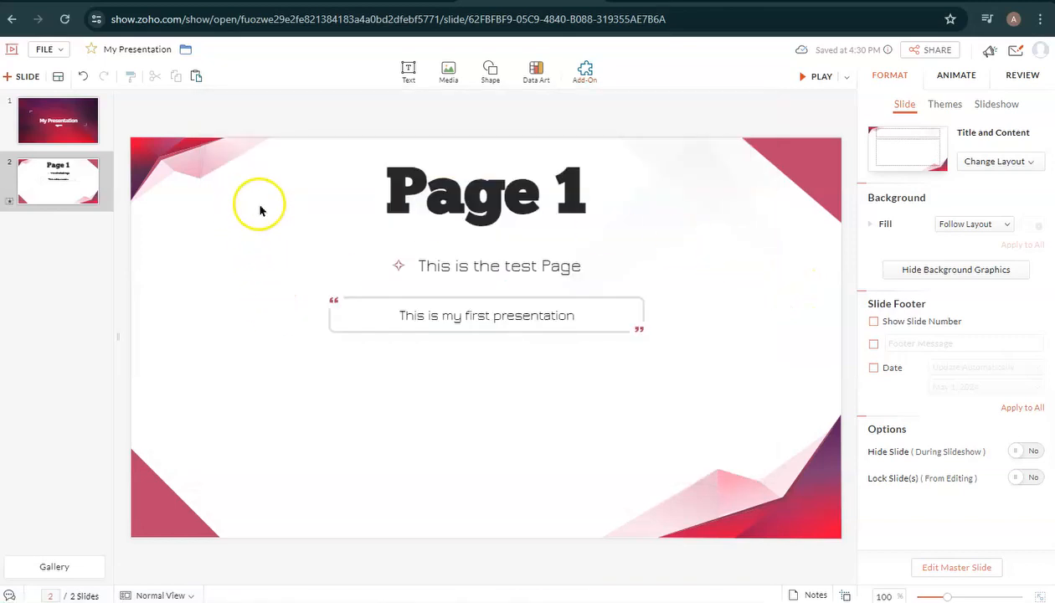